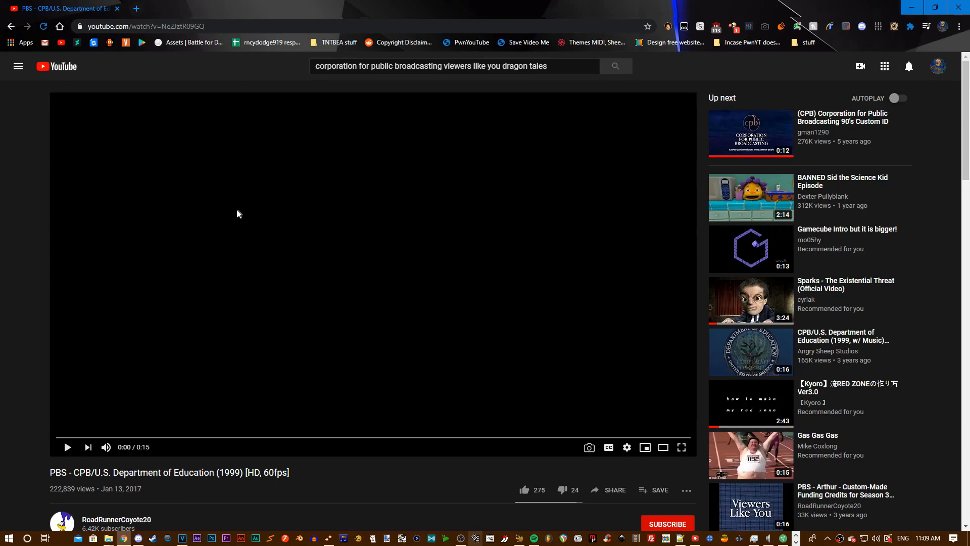
- Play the first part of the PBS - CPB/U.S. Department of Education video to hear its narration, and pause it
click(232, 209)
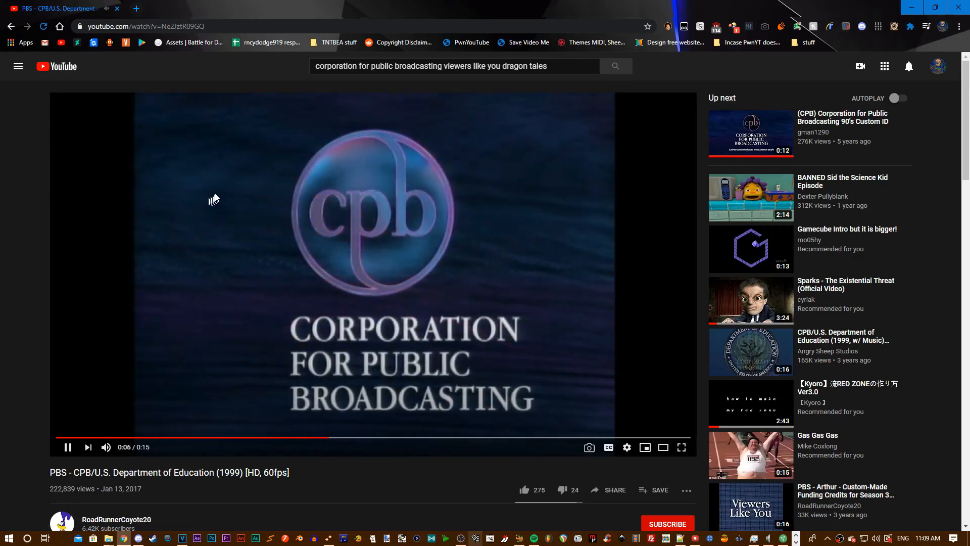
click(254, 260)
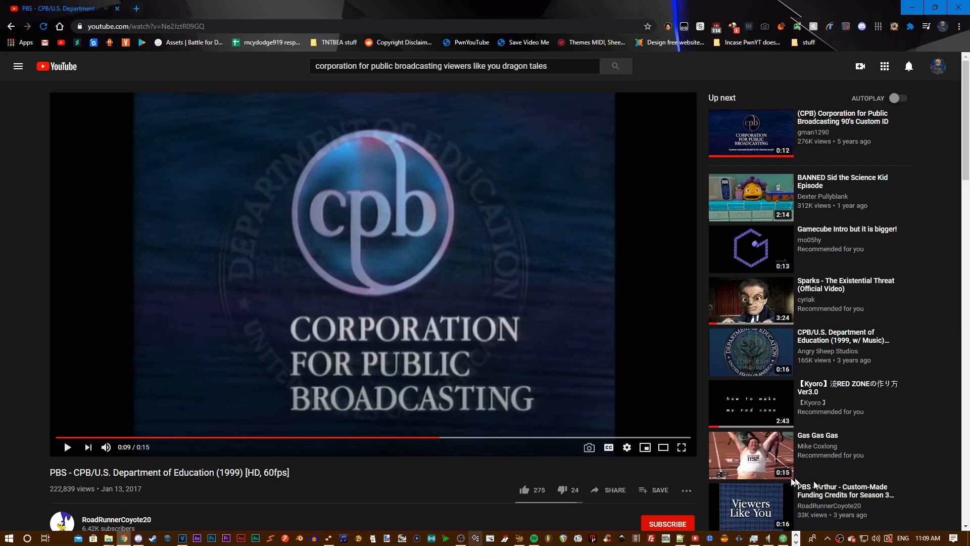
click(698, 541)
drag(366, 132, 440, 169)
right_click(435, 216)
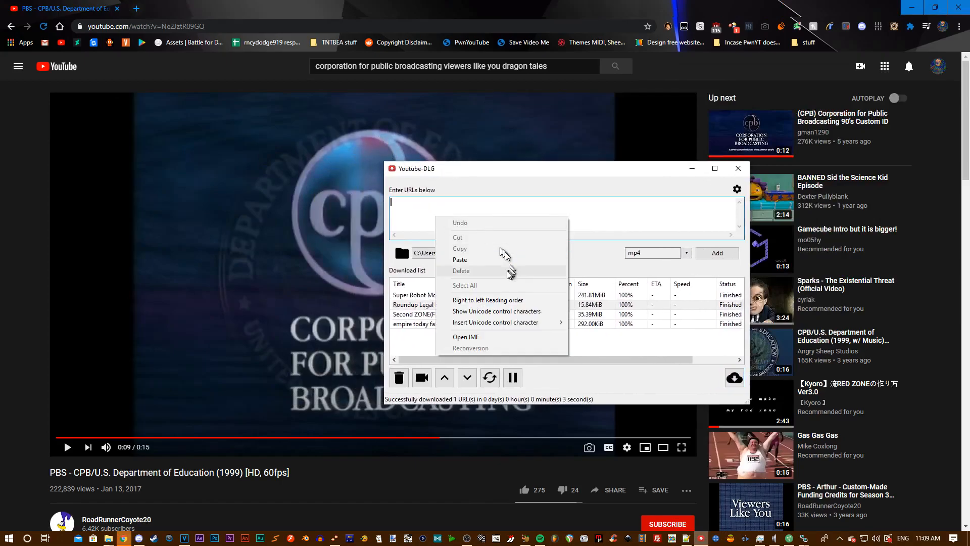
click(511, 259)
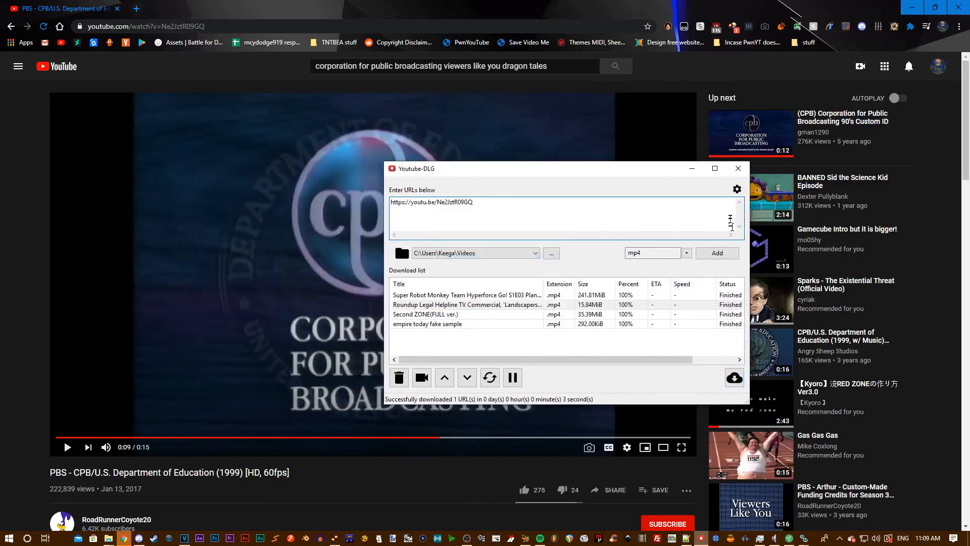
click(724, 252)
click(735, 378)
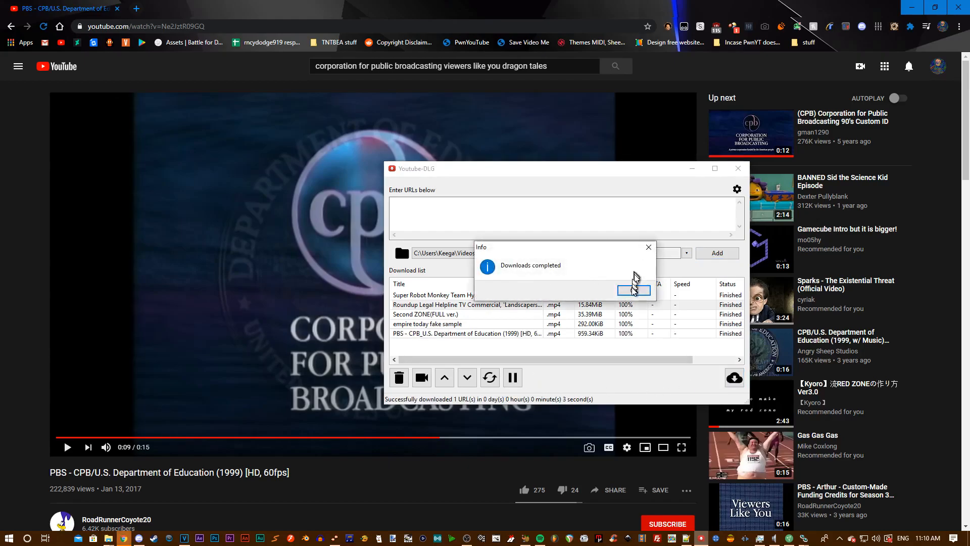
click(631, 288)
right_click(567, 334)
click(613, 359)
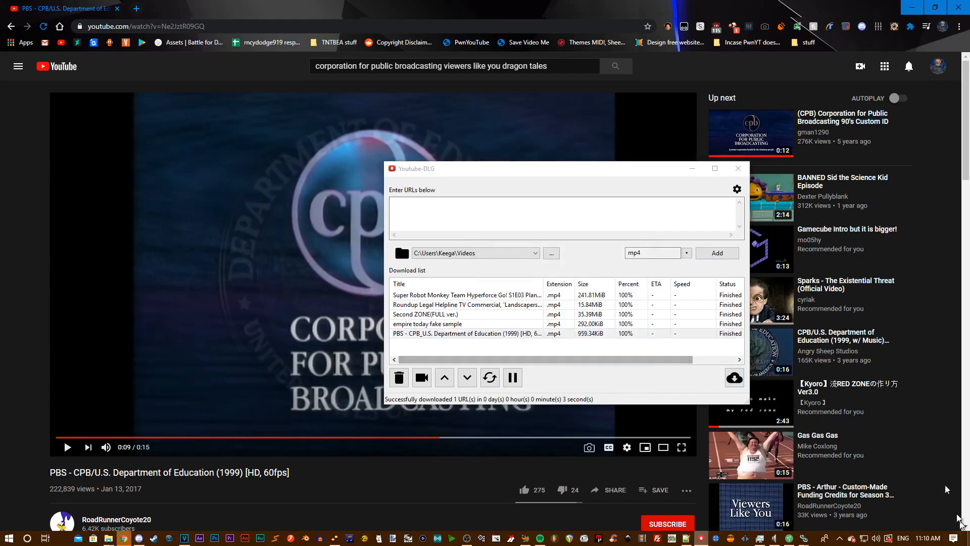
- Switch to VEGAS Pro and start a new empty project without saving the changes to the open one
click(185, 538)
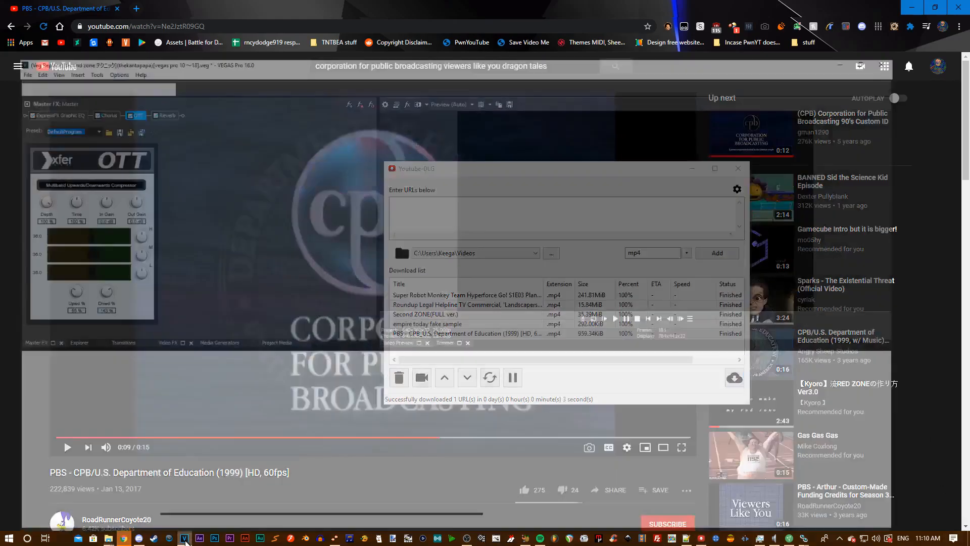
click(7, 30)
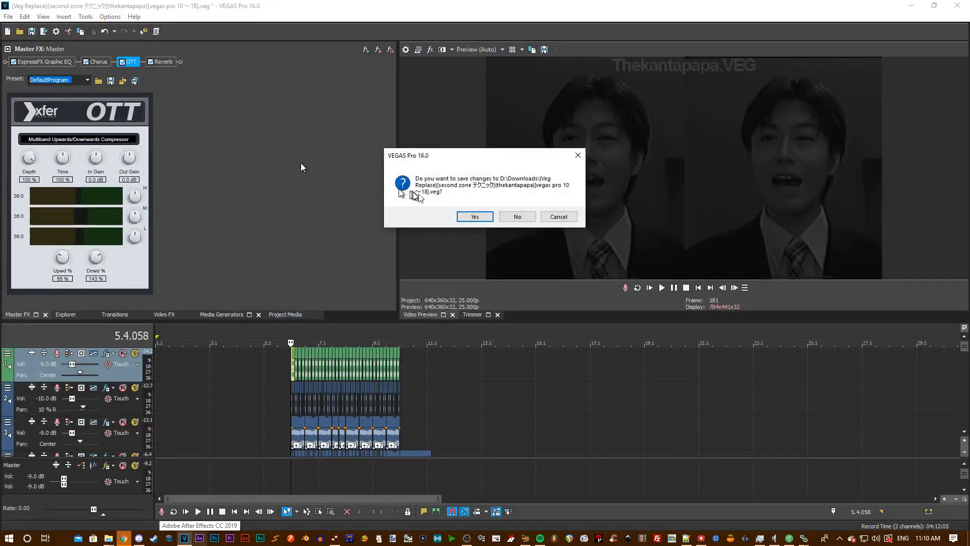
click(518, 218)
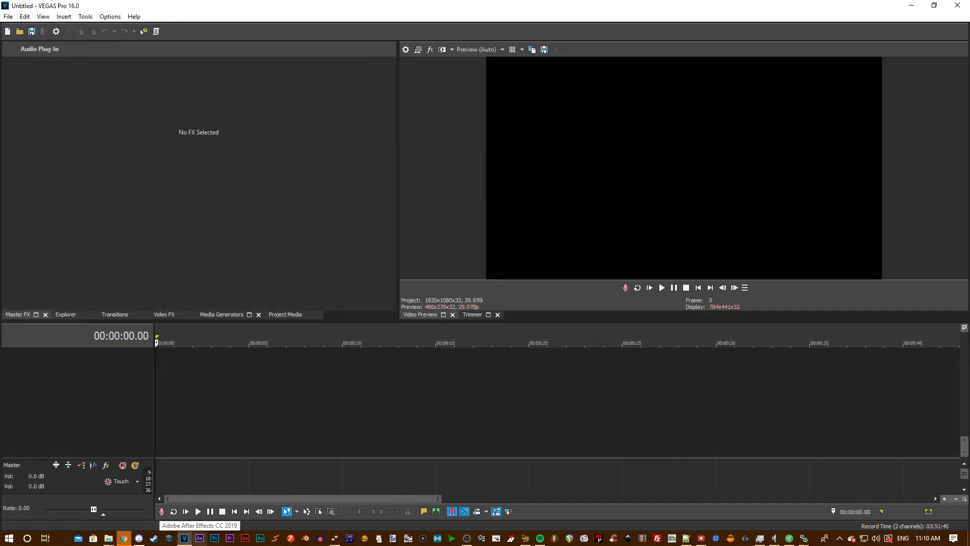
- Add the downloaded PBS video from the Videos folder to the empty timeline with its video and audio tracks
drag(544, 157, 506, 148)
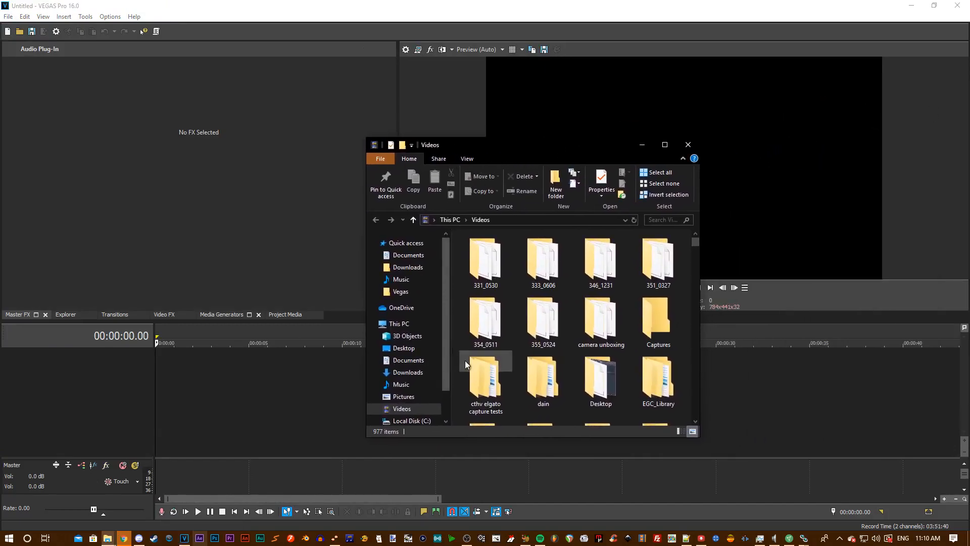
click(701, 539)
click(701, 539)
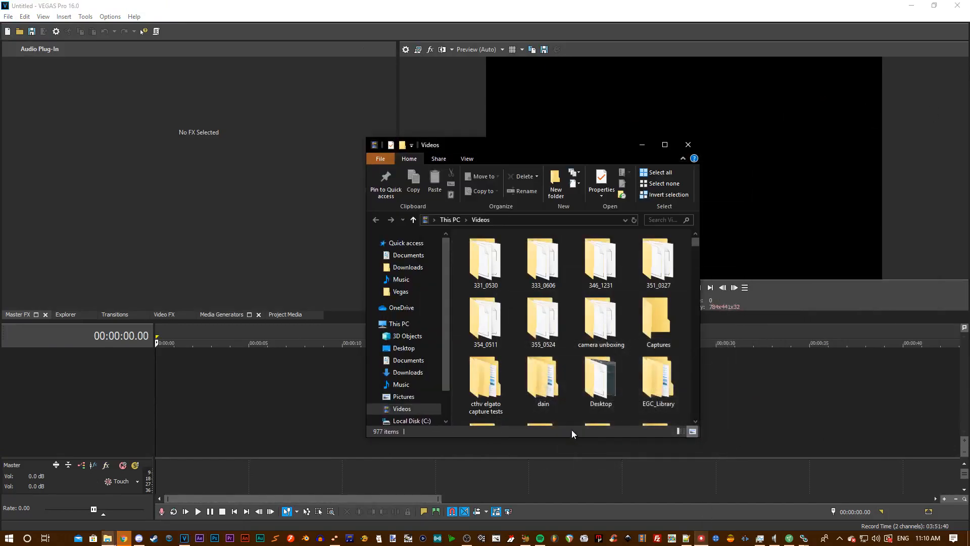
key(p)
scroll(572, 358, down, 1)
scroll(562, 357, up, 1)
scroll(561, 360, down, 1)
drag(639, 268, 68, 378)
- Play through the narration from 00:00:03.25 onward to find a short vocal sound usable as a sample
click(226, 417)
scroll(229, 417, up, 5)
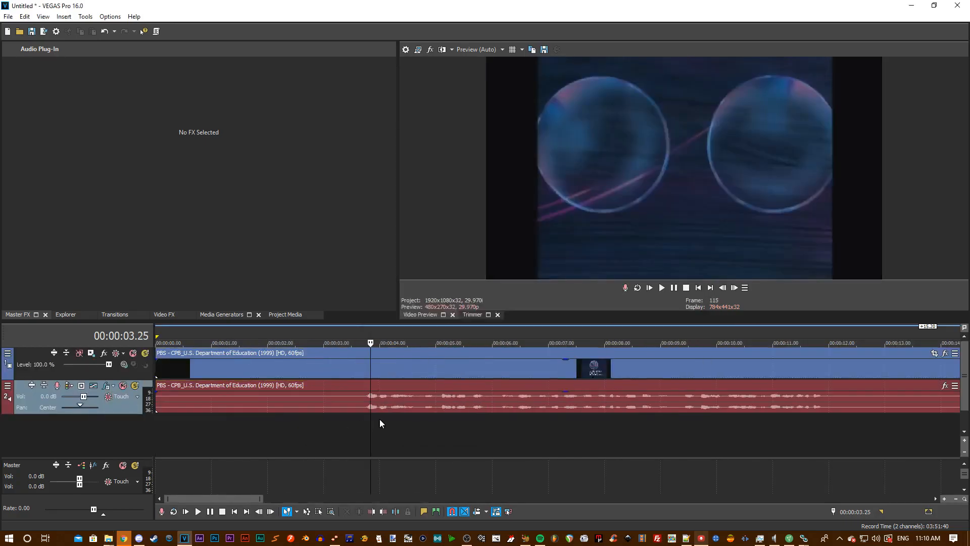
key(b)
key(space)
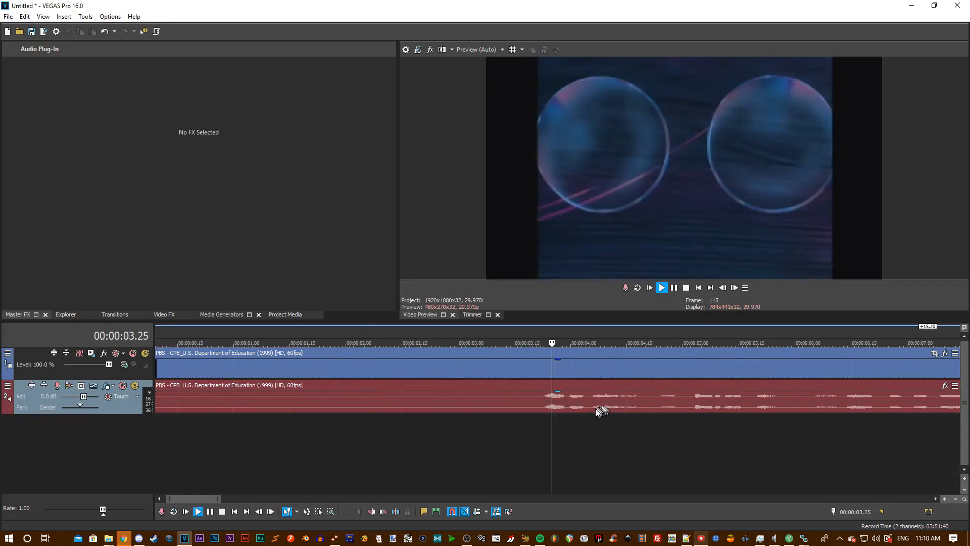
scroll(594, 420, down, 1)
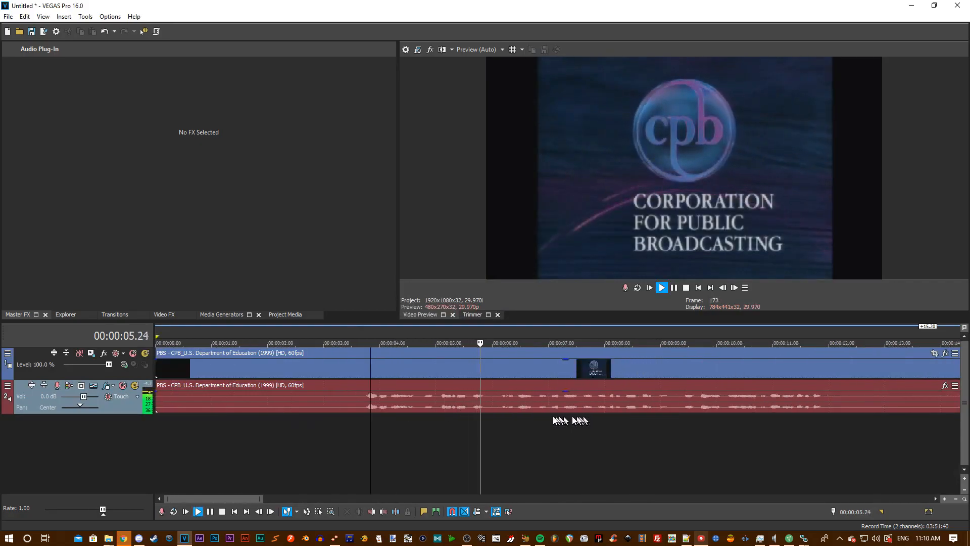
click(522, 405)
key(space)
scroll(539, 424, up, 5)
scroll(559, 422, down, 2)
key(space)
scroll(614, 420, down, 3)
scroll(609, 420, up, 2)
key(space)
- Split out the segment from 00:00:07.09 to 00:00:07.15 and move the rest of the clip away from it
click(577, 412)
scroll(574, 414, up, 1)
scroll(574, 414, up, 2)
drag(532, 432, 628, 431)
drag(631, 334, 650, 336)
key(space)
scroll(651, 384, down, 1)
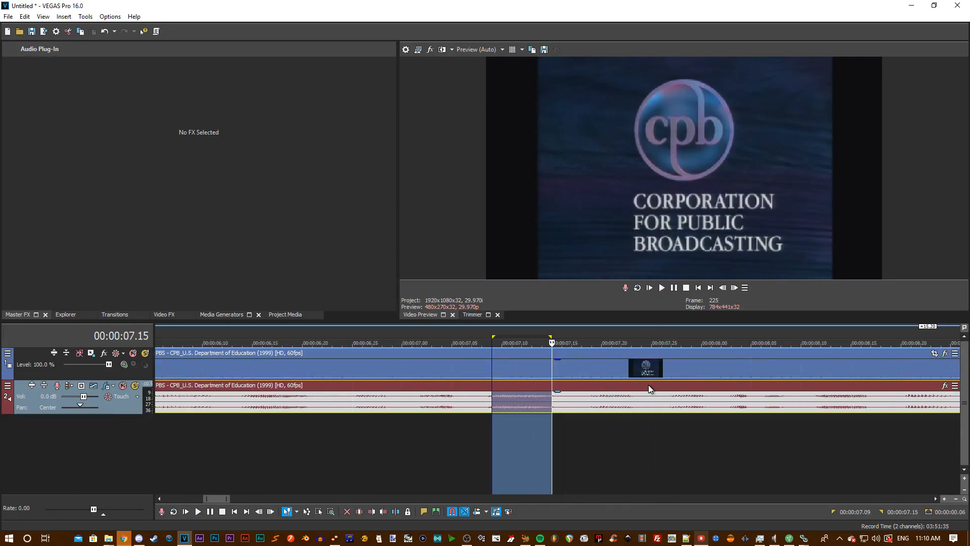
key(s)
drag(630, 373, 809, 365)
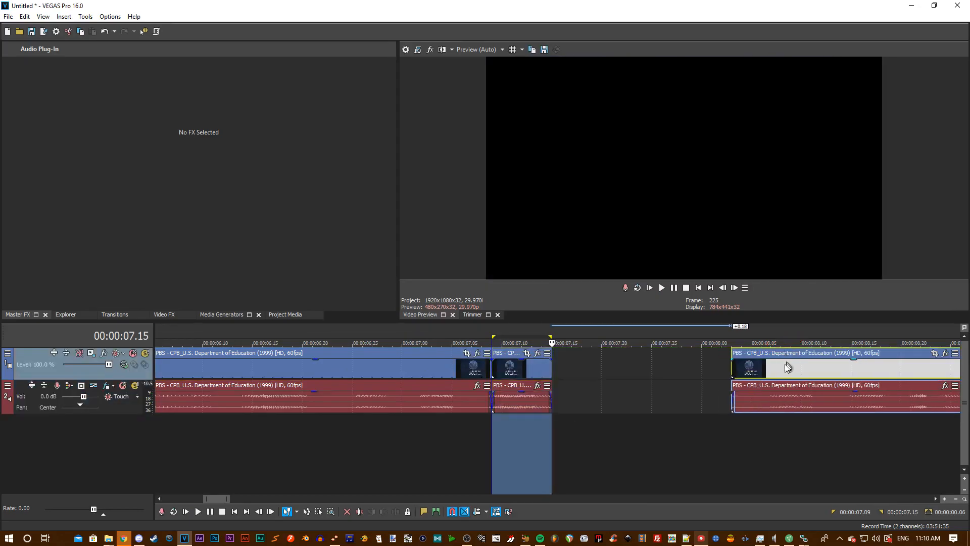
- Listen to the narration in the second clip around 00:00:11.00
scroll(733, 403, down, 2)
scroll(687, 406, down, 2)
click(567, 434)
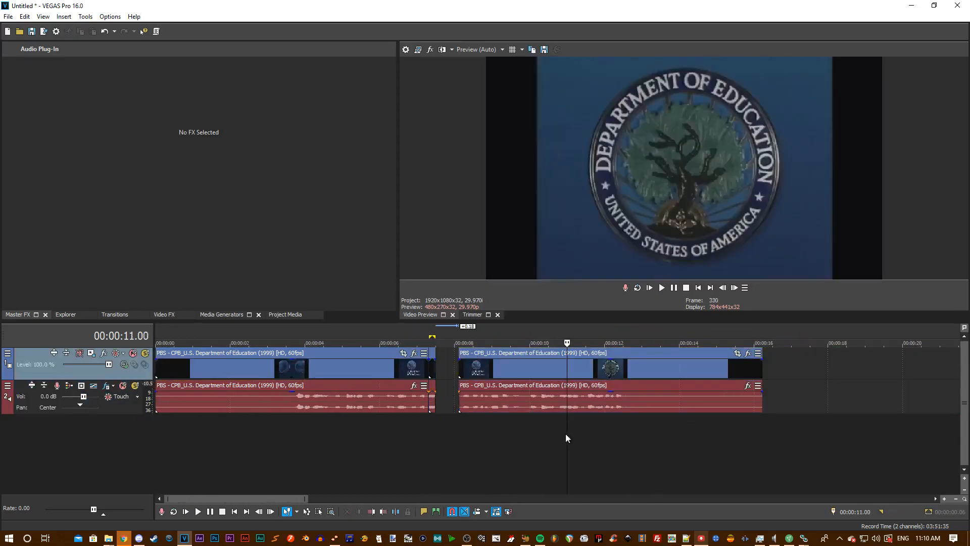
scroll(566, 435, up, 2)
key(space)
key(space)
scroll(534, 442, down, 4)
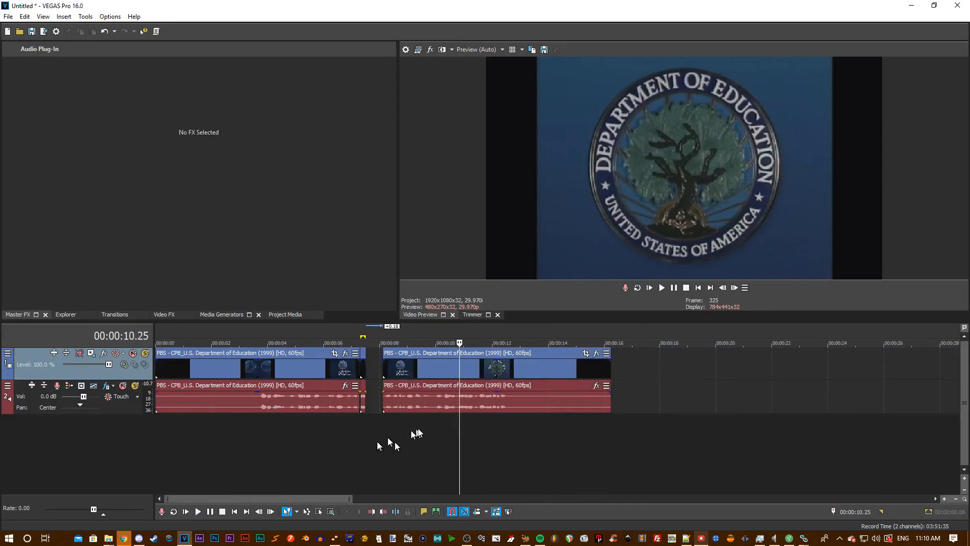
- Play back the isolated short segment that starts at 00:00:07.09
click(360, 426)
key(space)
scroll(575, 420, up, 2)
key(space)
scroll(574, 418, up, 2)
key(space)
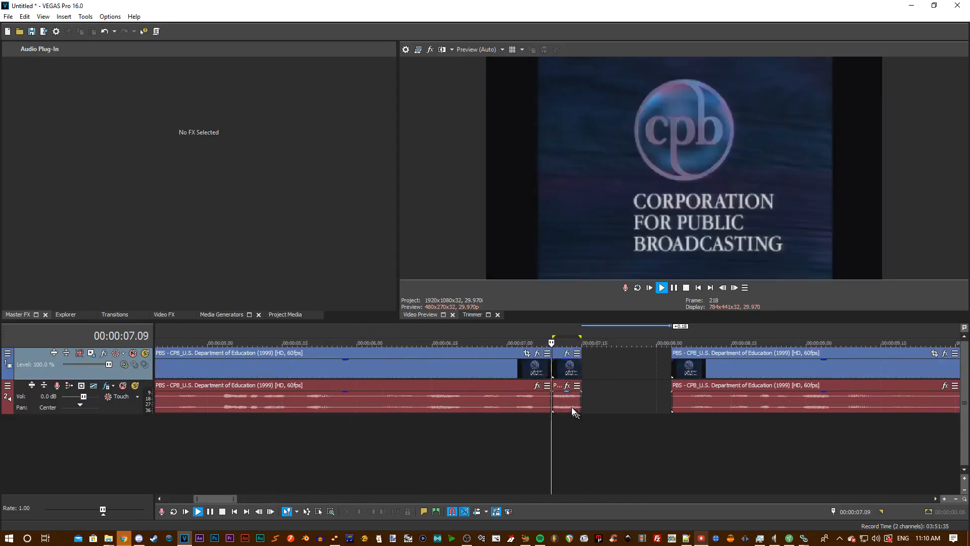
key(space)
- Normalize the audio of the isolated short segment
right_click(569, 403)
mouse_move(647, 430)
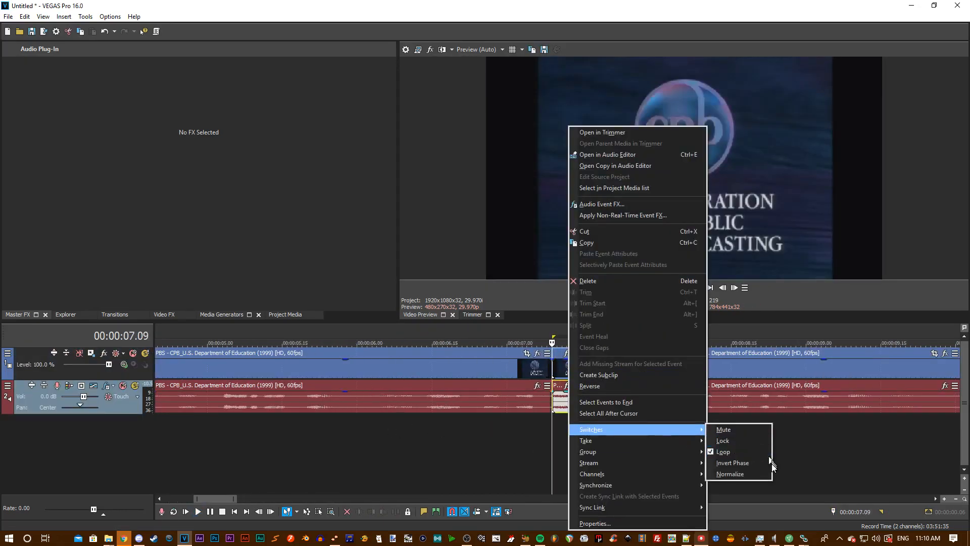
click(756, 473)
- Render only the isolated segment as Wave (Microsoft) with the Default Template, named "Example before pitch correction", in D:\Renders\Vegas
scroll(735, 438, up, 3)
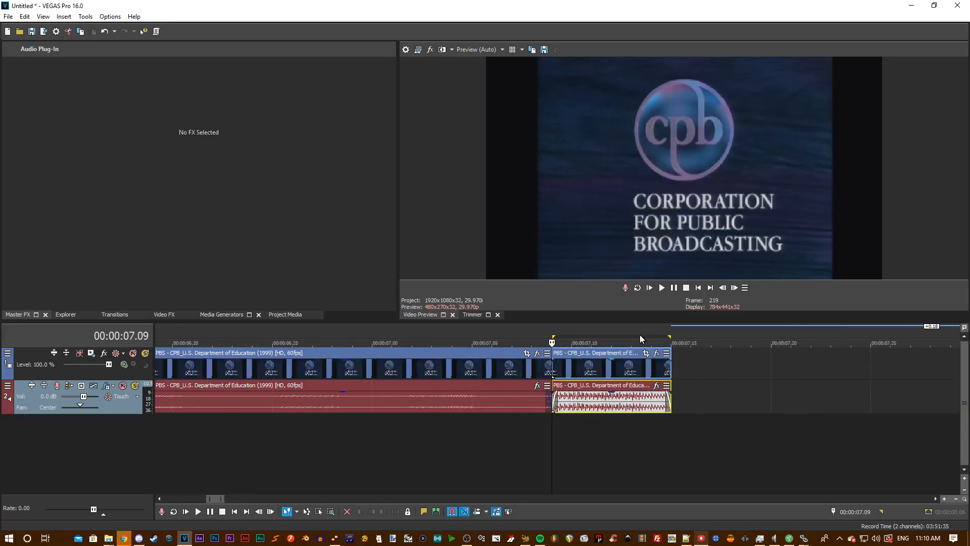
double_click(641, 336)
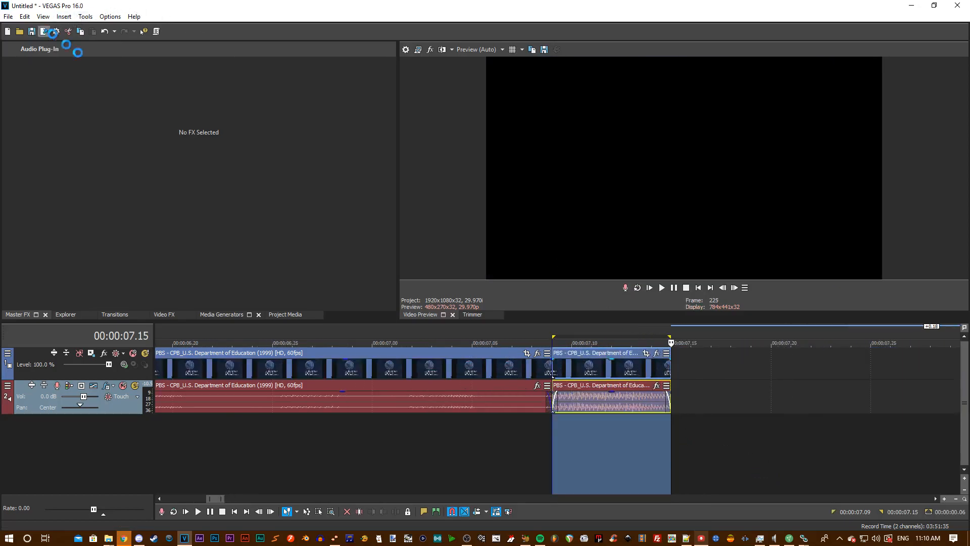
click(44, 31)
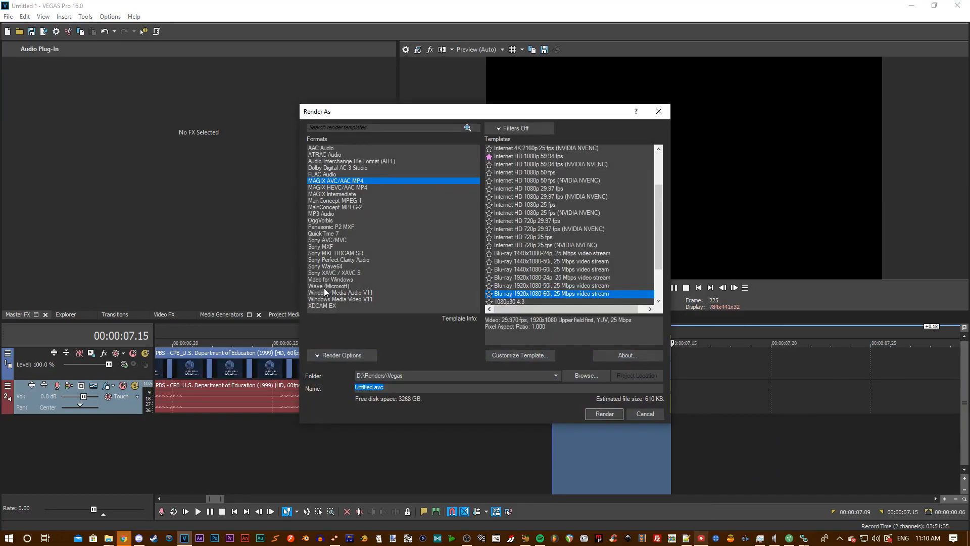
click(326, 287)
click(522, 149)
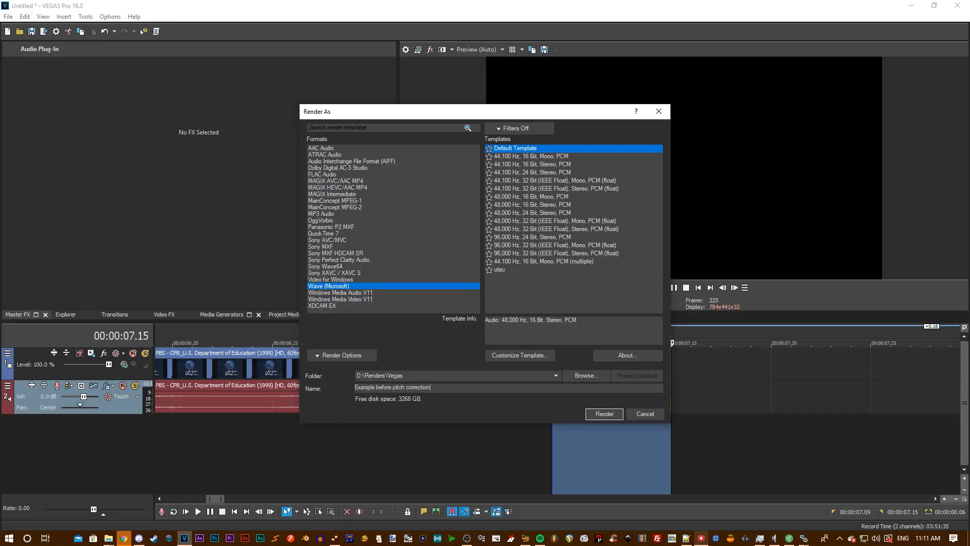
key(Return)
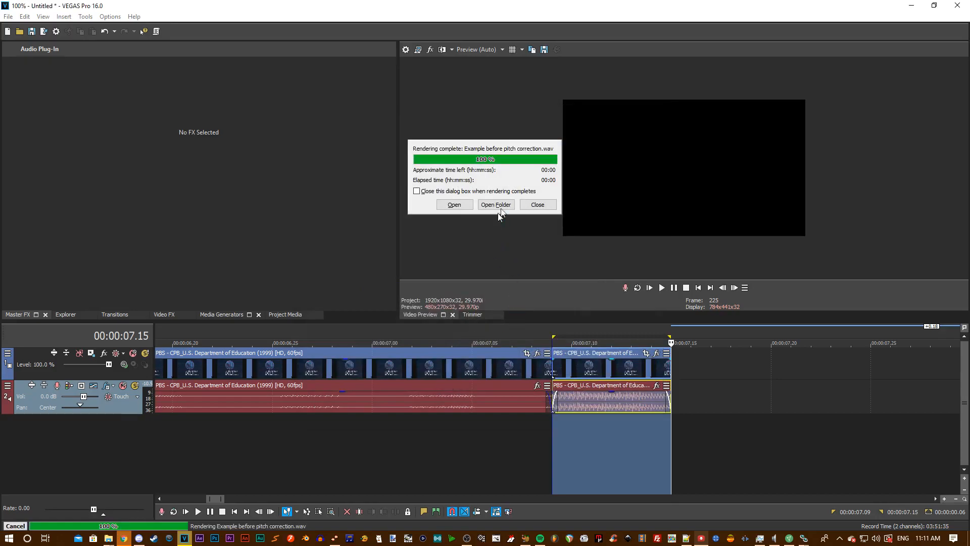
- Launch VocalShifter and bring in Example before pitch correction.wav from the render folder
click(495, 205)
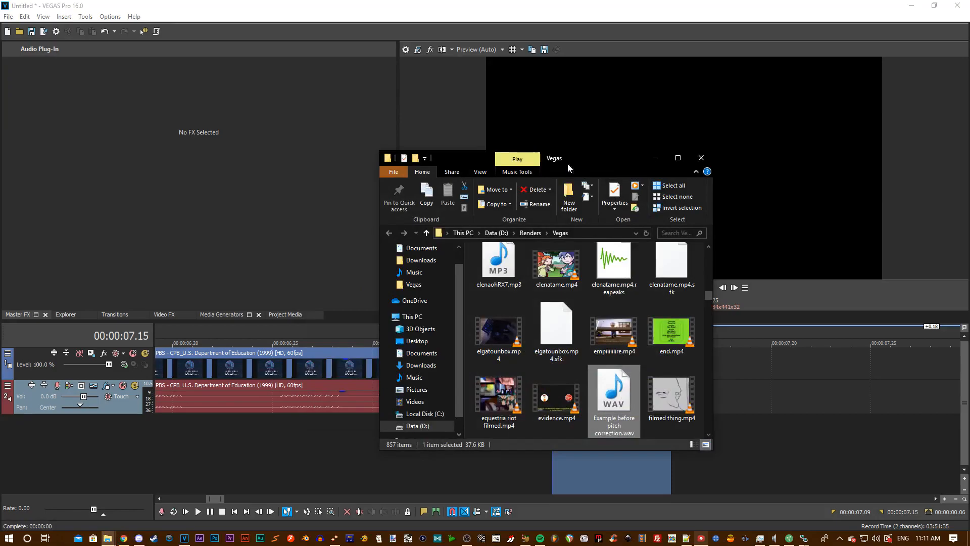
drag(567, 163, 969, 121)
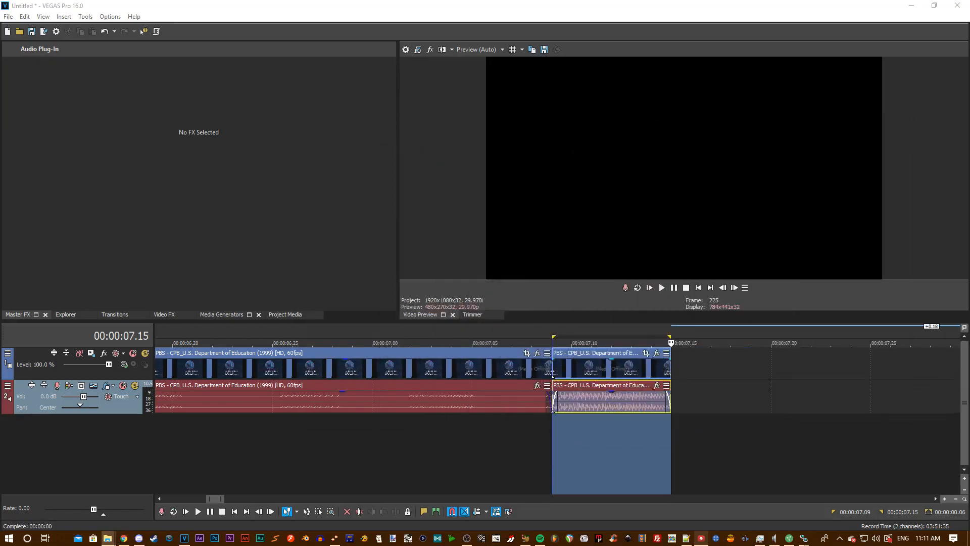
click(353, 538)
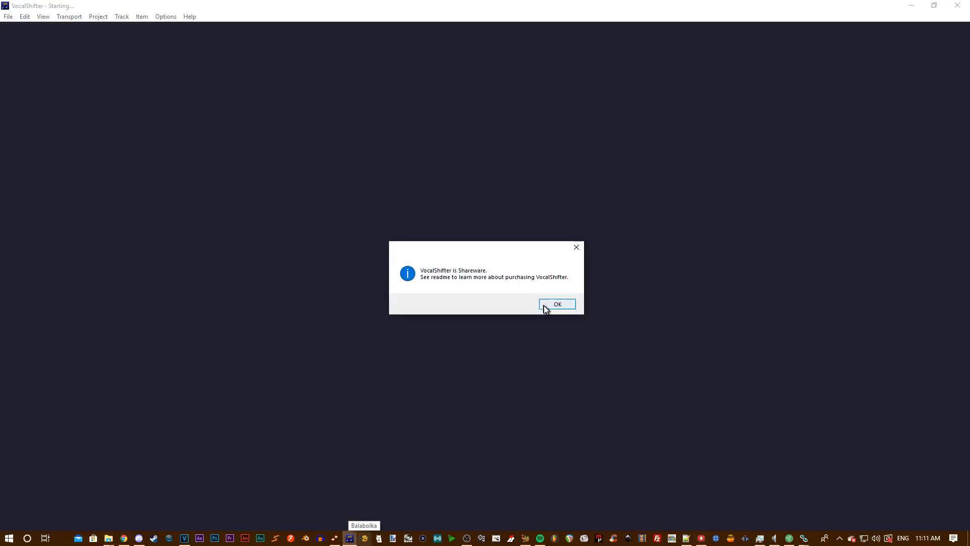
click(544, 306)
drag(559, 238, 104, 80)
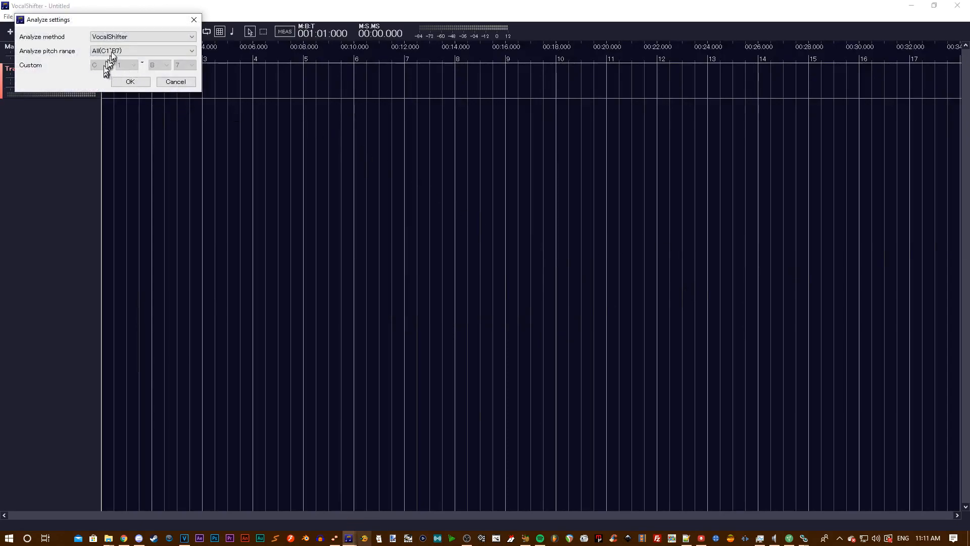
- Analyze the sample with the VocalShifter method over the full C1 to B7 pitch range and the V (Monophonic vocal) synthesize method
click(112, 37)
click(114, 38)
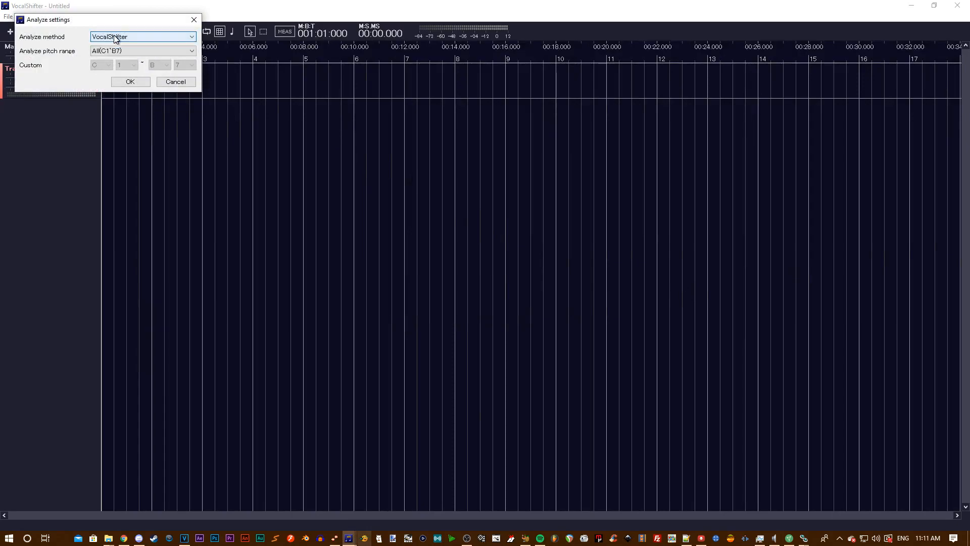
click(115, 55)
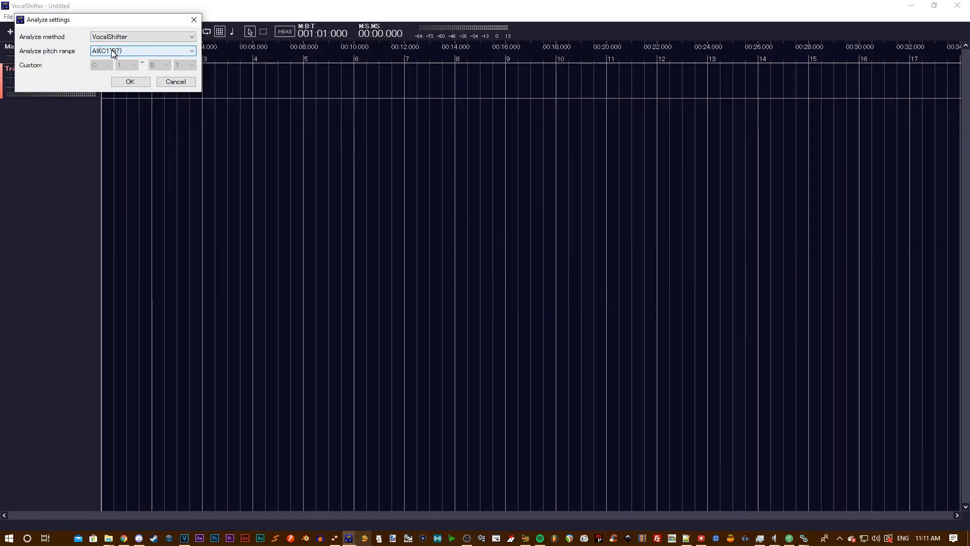
click(112, 52)
click(112, 57)
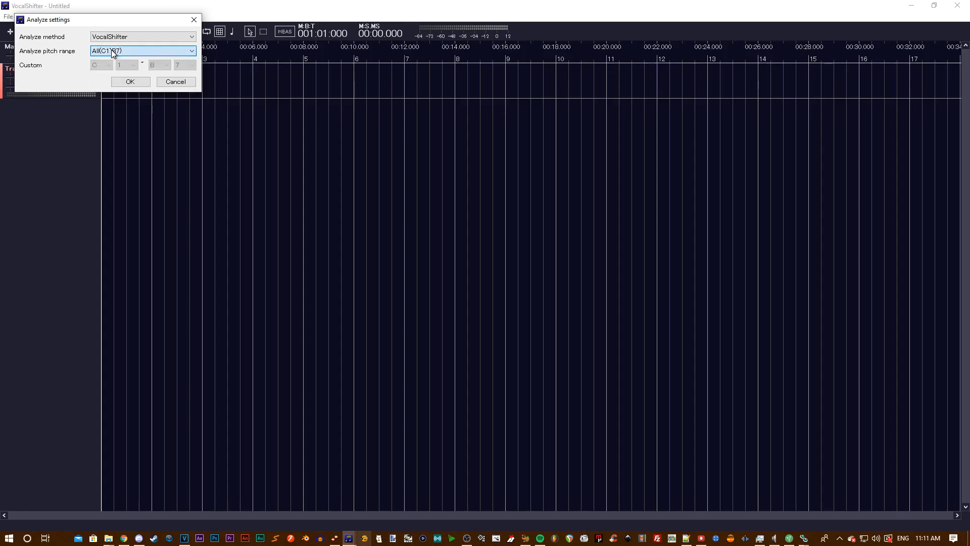
click(130, 82)
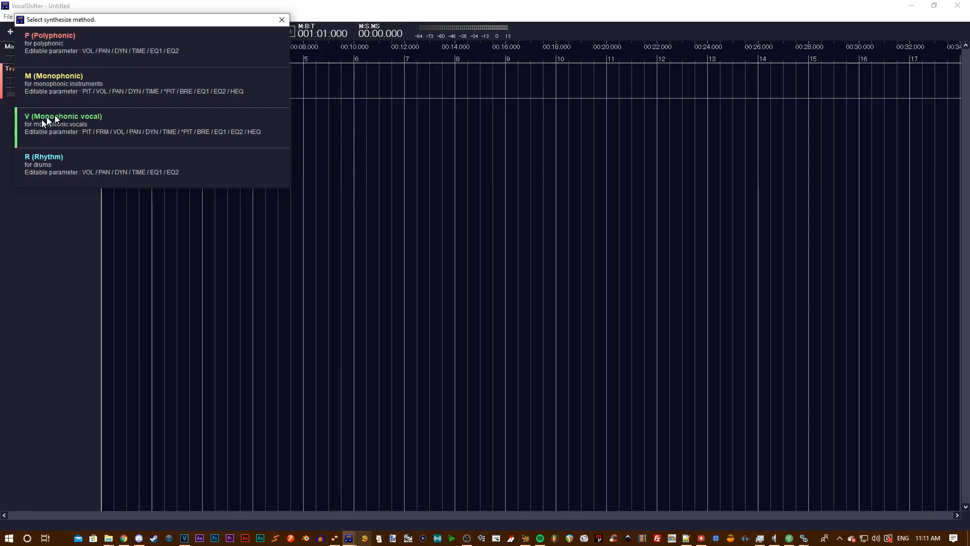
click(82, 124)
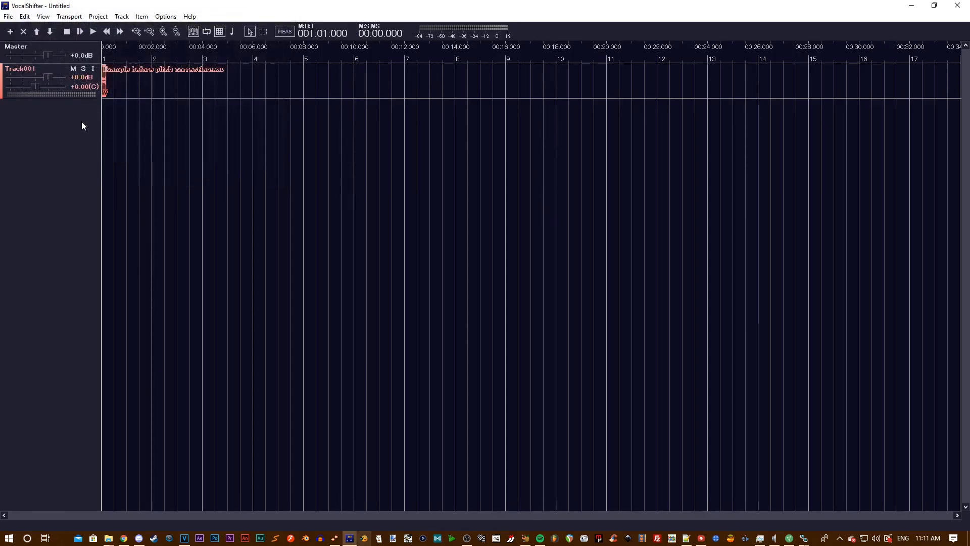
- Open the sample item on Track001 in its pitch editing window and maximize that window
click(132, 32)
click(132, 32)
double_click(110, 74)
double_click(381, 8)
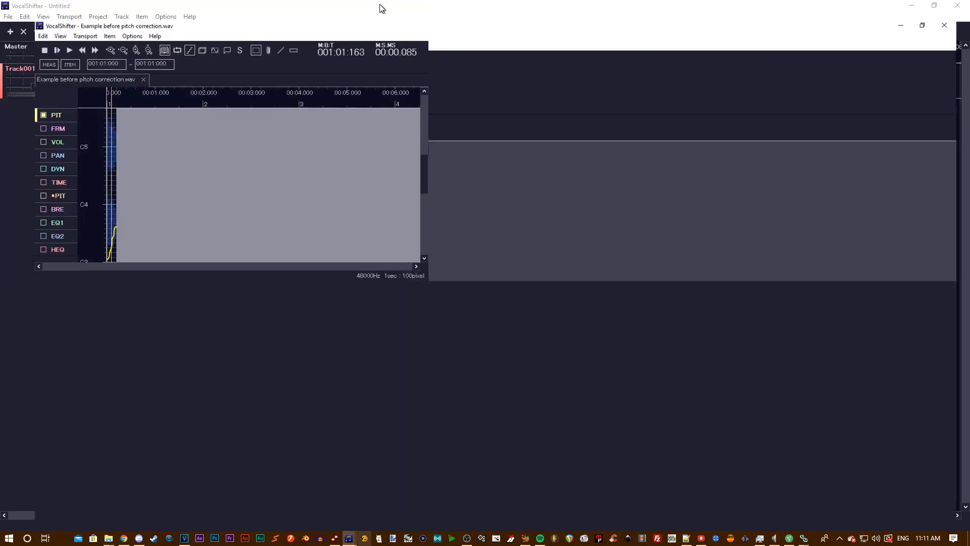
- Select the whole sample, enable pitch editing, and flatten its pitch curve with Averaging
click(79, 32)
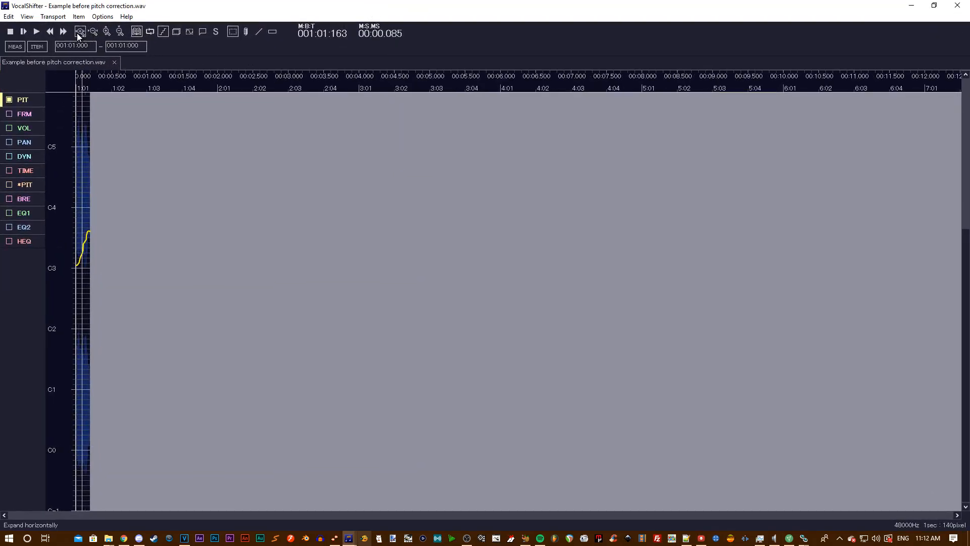
click(79, 32)
click(80, 32)
click(79, 32)
click(79, 31)
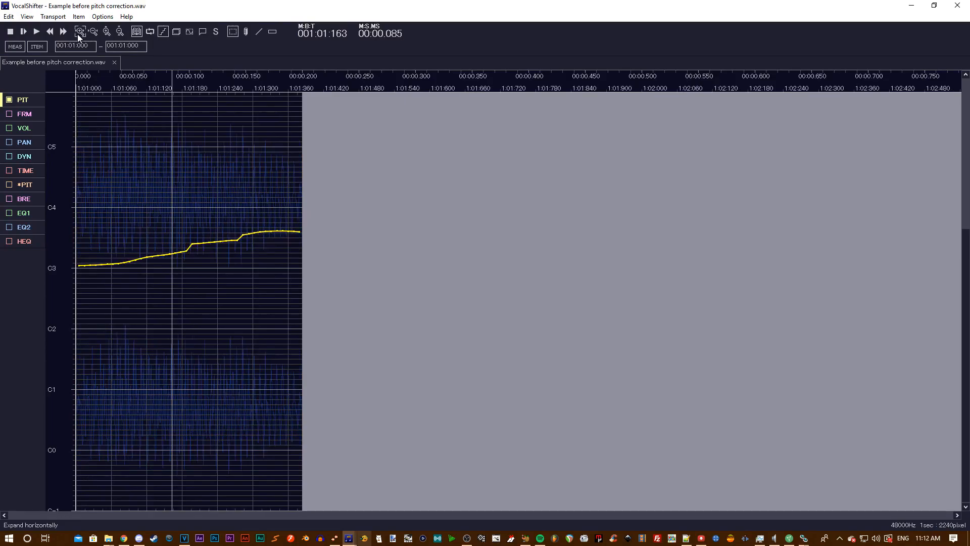
click(80, 32)
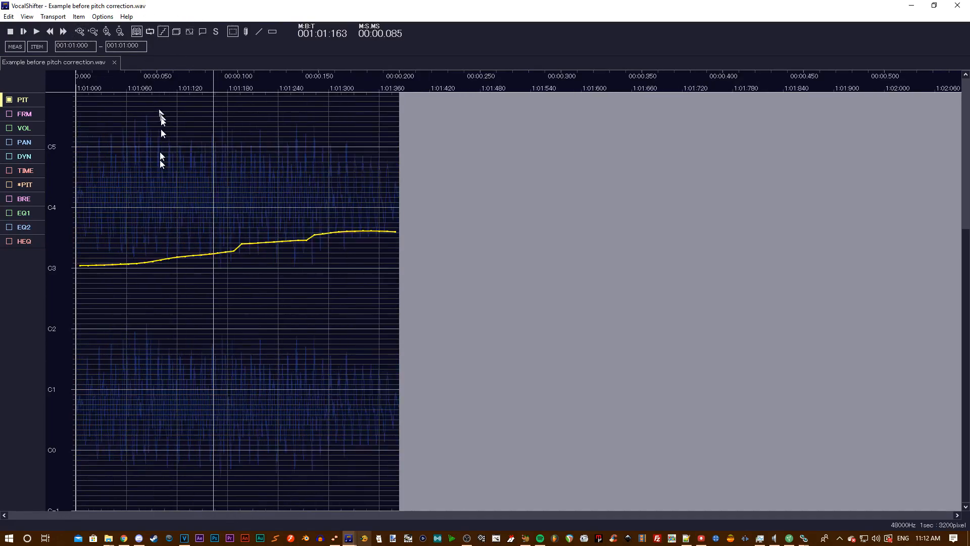
click(161, 159)
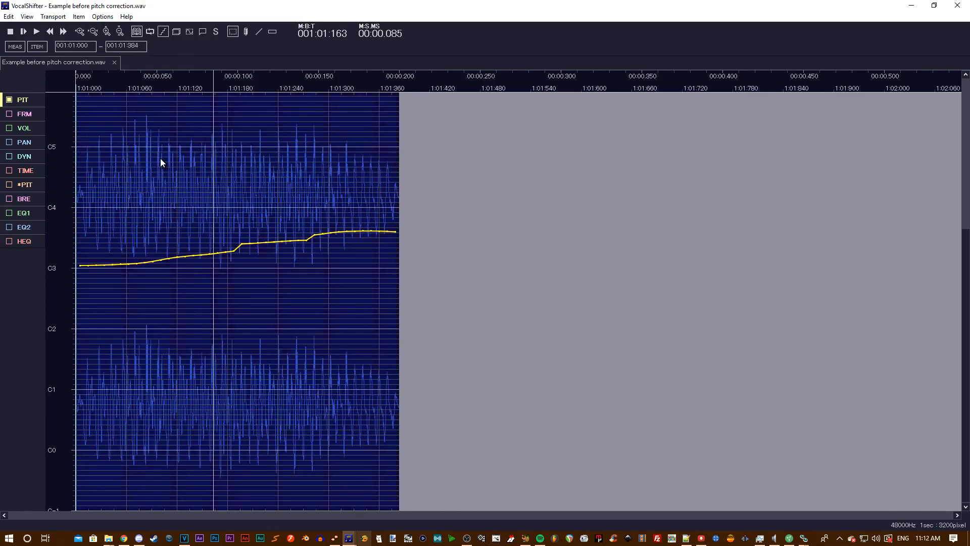
right_click(170, 181)
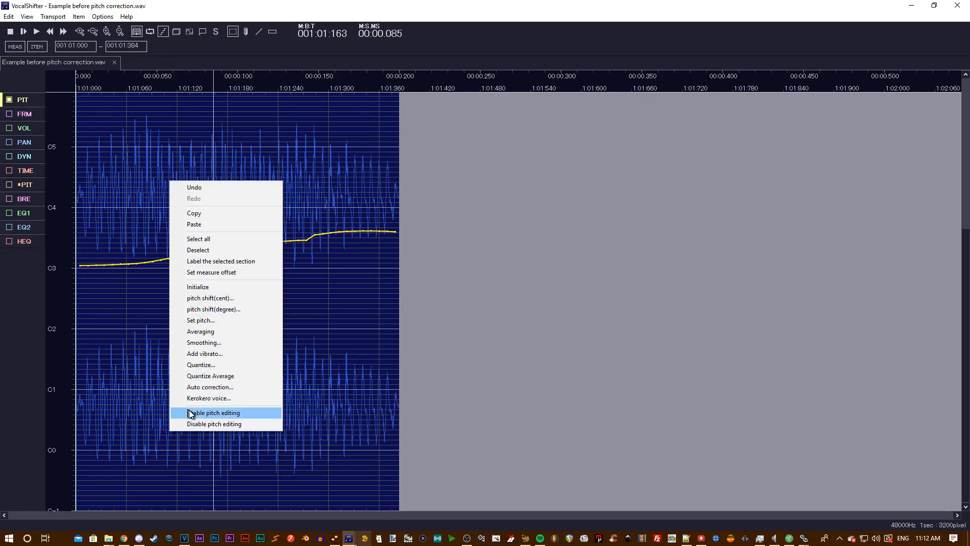
click(186, 413)
right_click(177, 208)
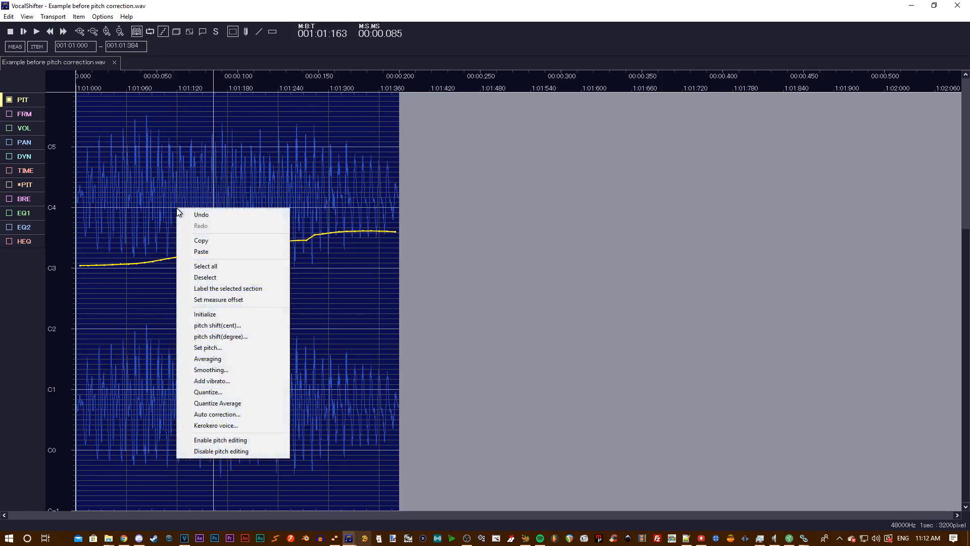
click(229, 359)
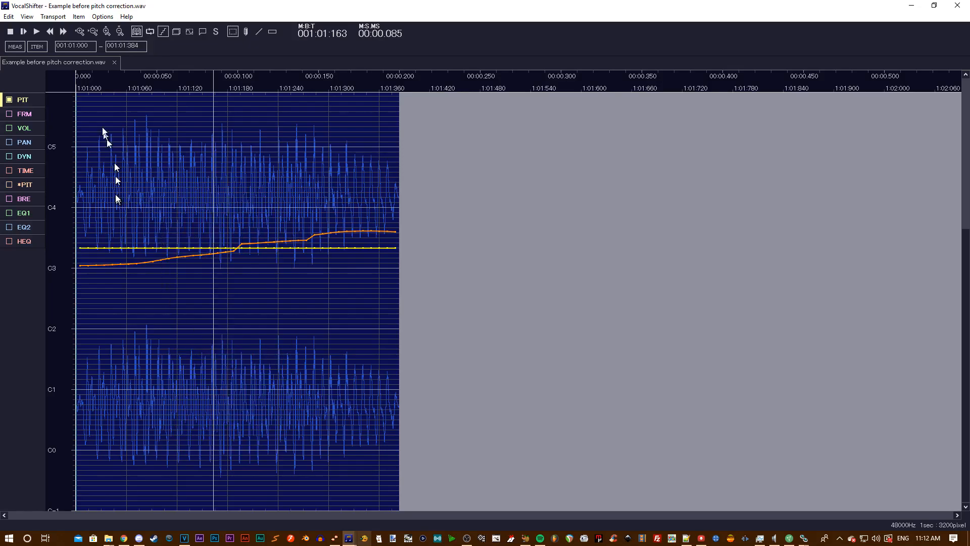
click(9, 32)
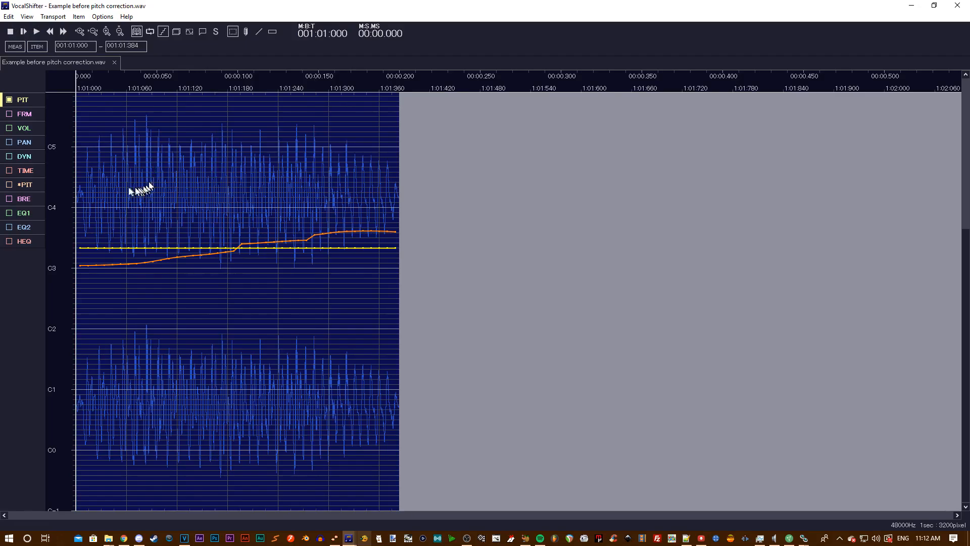
- In timing edit mode, trim the sample to the section from 001:01:067 to 001:01:297
click(89, 29)
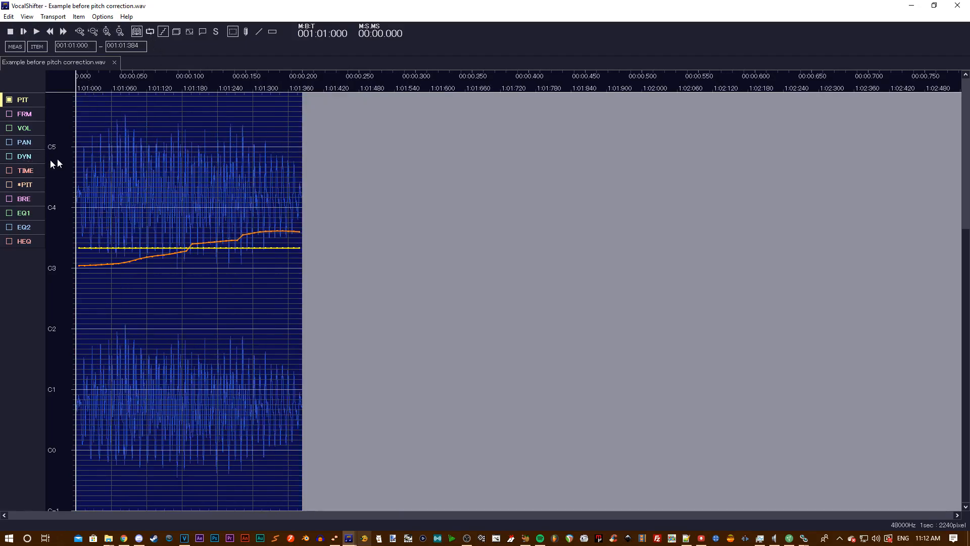
click(23, 171)
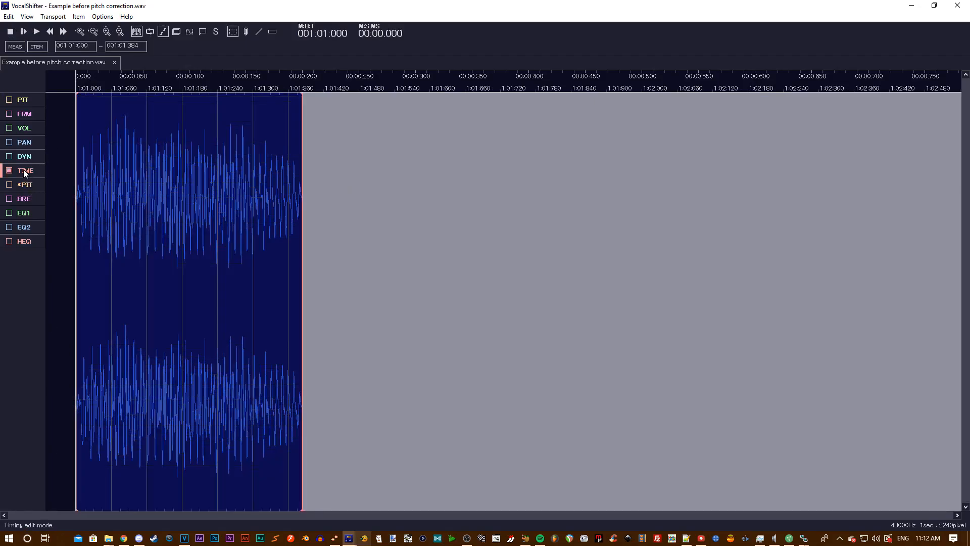
click(150, 181)
drag(116, 194, 278, 184)
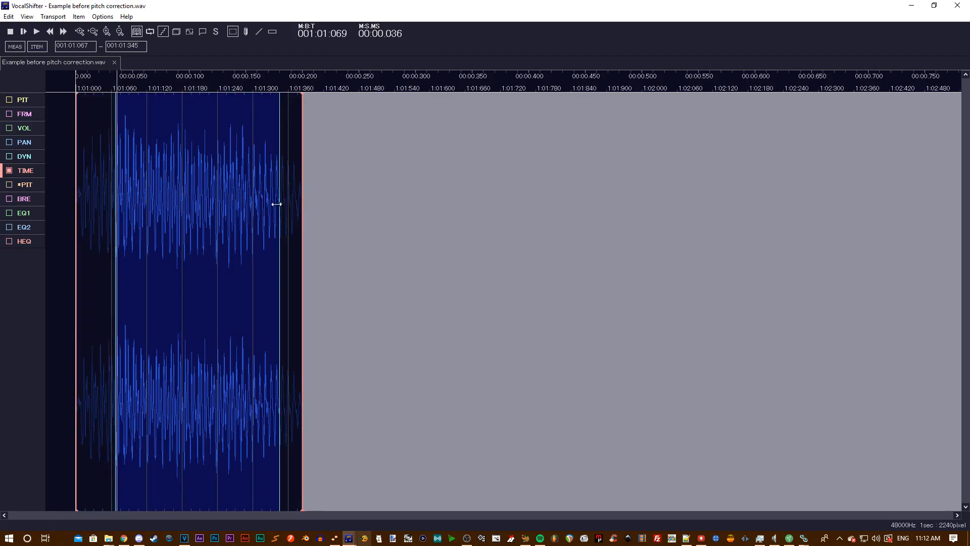
drag(280, 204, 251, 211)
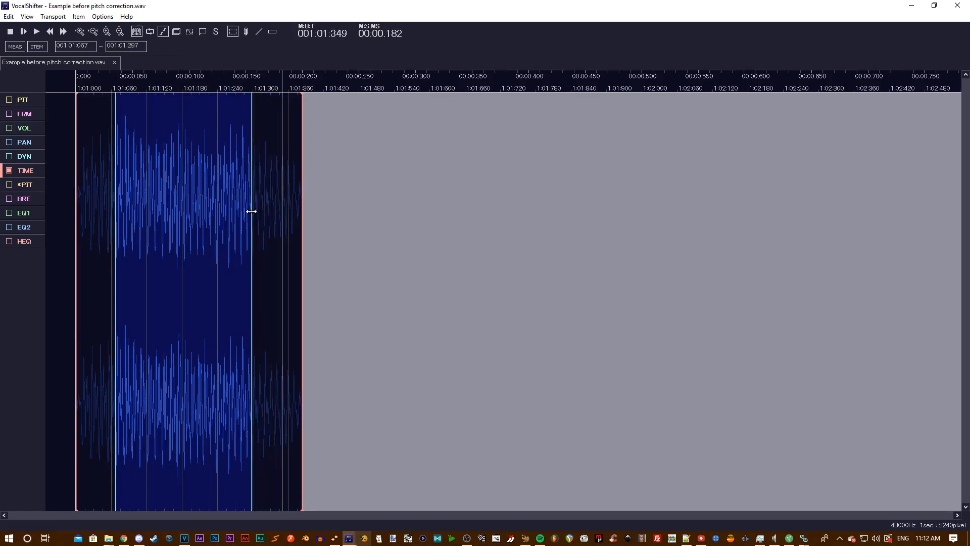
right_click(175, 187)
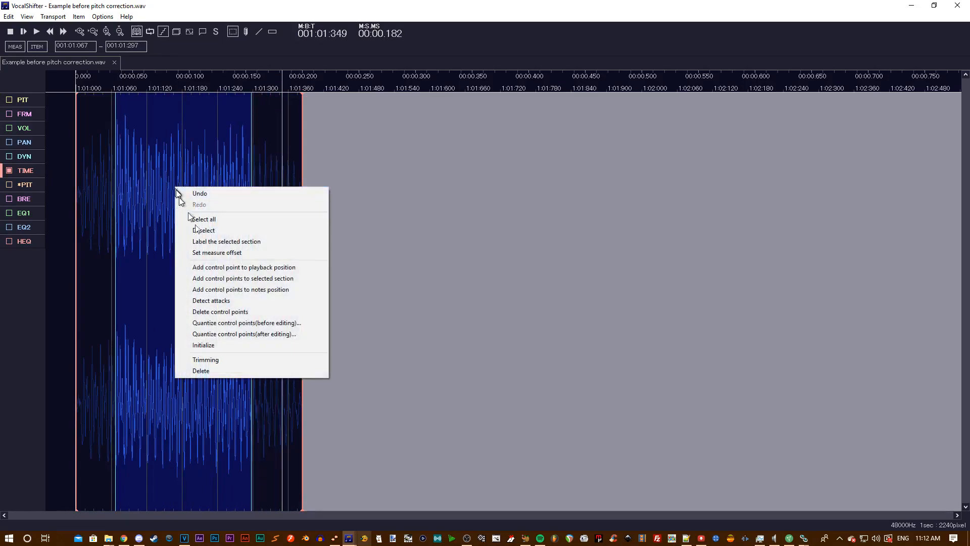
click(204, 359)
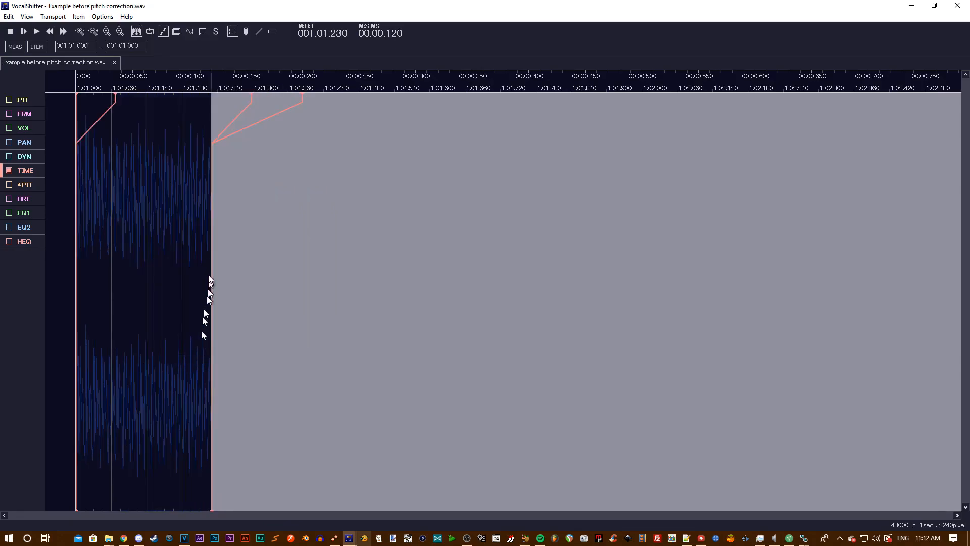
- Stretch the trimmed sample by moving both of its end time control points out to about 1.065 seconds
drag(210, 274, 929, 187)
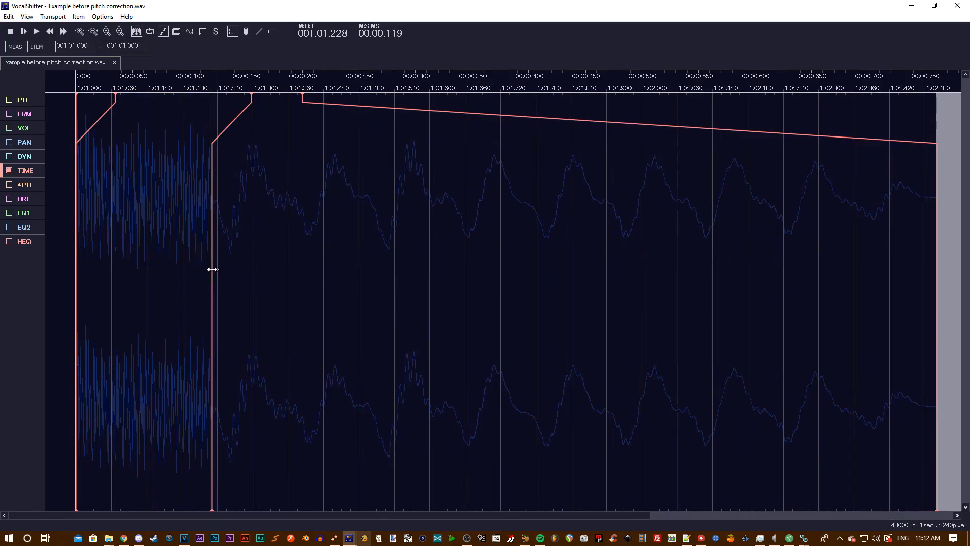
mouse_move(225, 267)
mouse_down()
mouse_move(551, 249)
mouse_move(751, 225)
mouse_move(969, 226)
mouse_up()
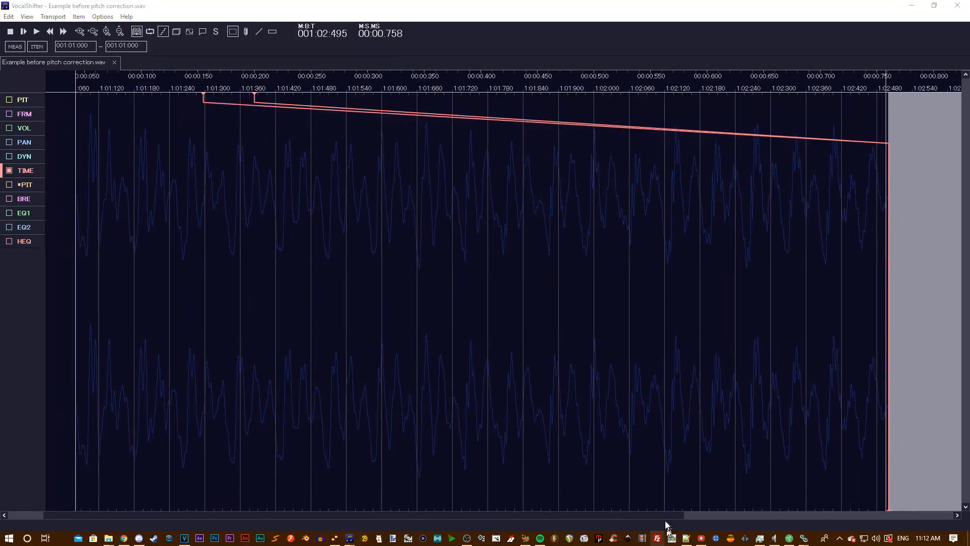
click(698, 515)
drag(518, 127, 864, 167)
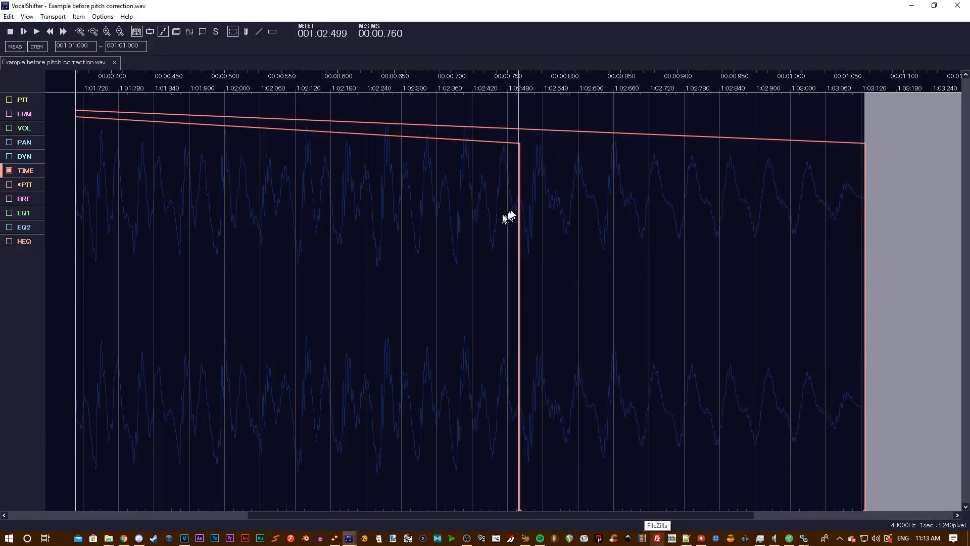
mouse_move(519, 208)
mouse_down()
mouse_move(742, 234)
mouse_move(866, 230)
mouse_up()
click(866, 229)
click(864, 235)
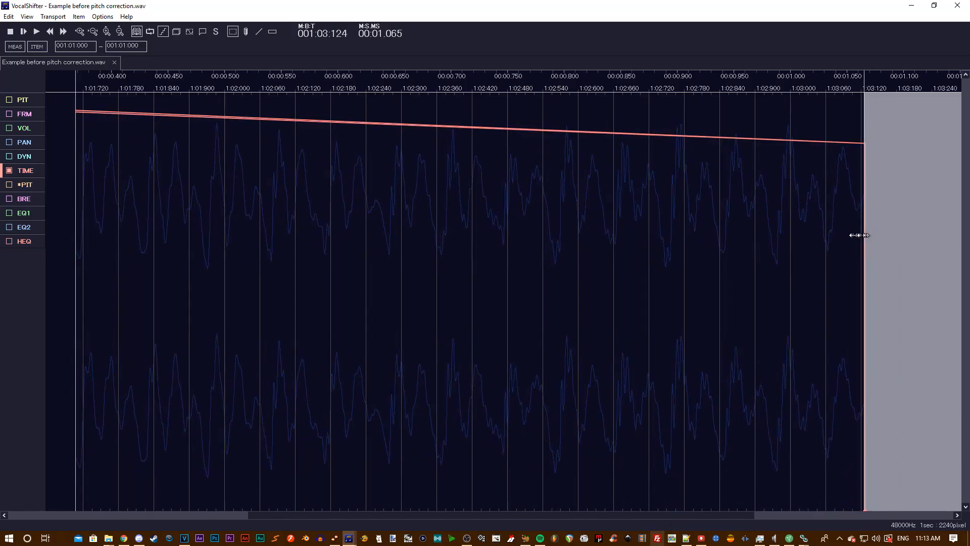
- Play the stretched sample from its start to check how it sounds
click(11, 33)
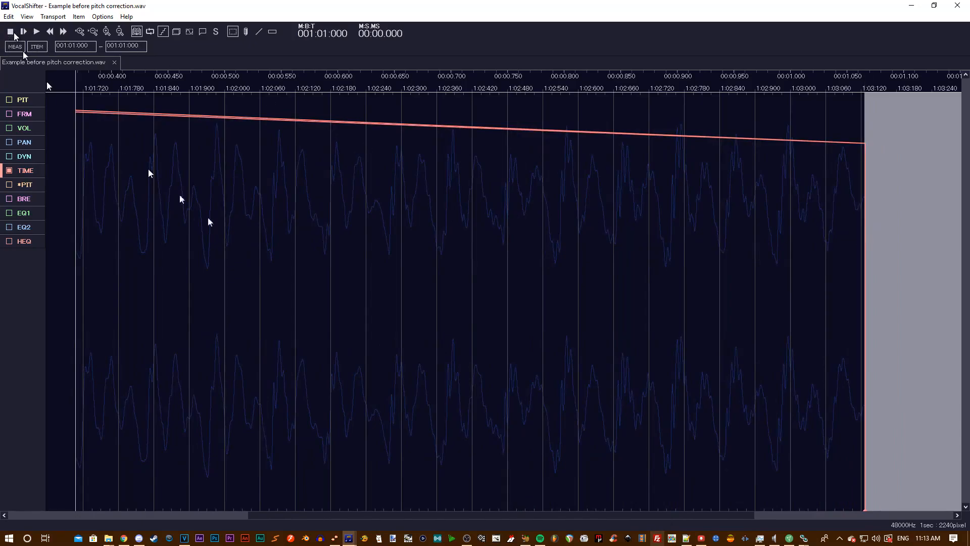
click(761, 516)
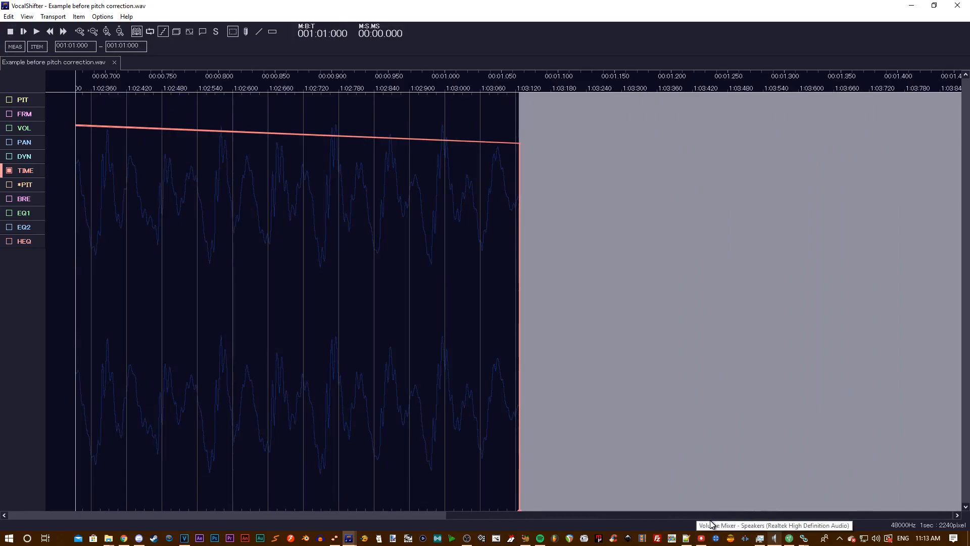
drag(478, 514, 5, 393)
click(37, 32)
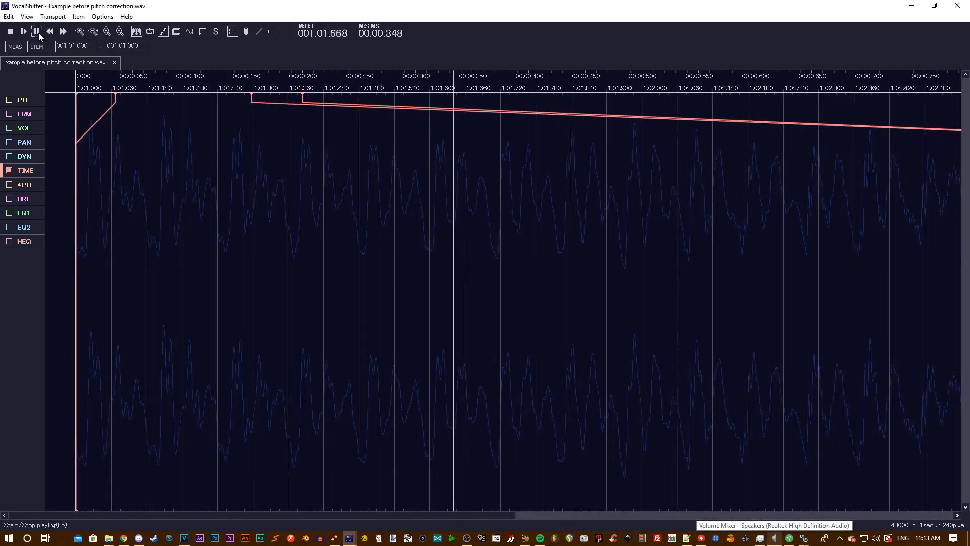
click(37, 32)
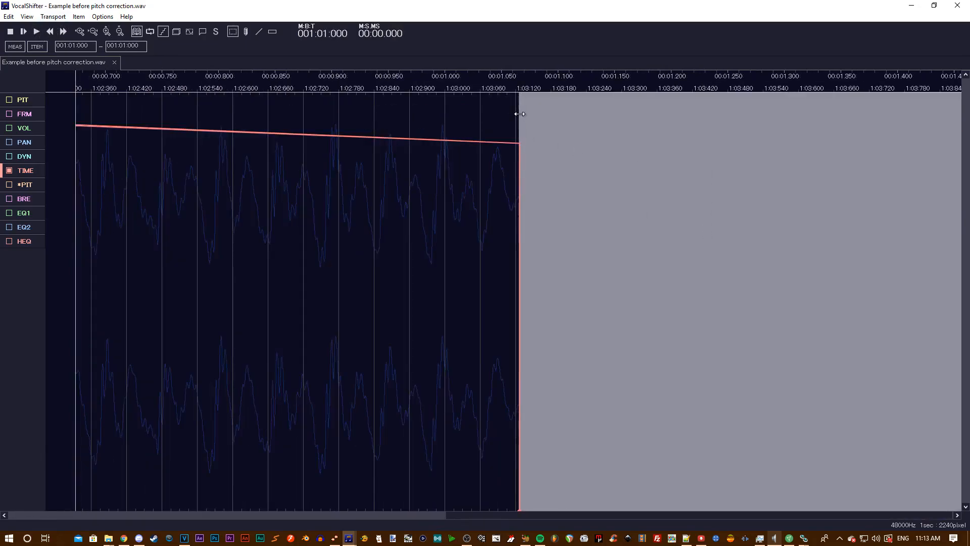
- Stretch the sample further by moving both end time control points to about 1.64 seconds, and play it back
drag(520, 115, 950, 123)
drag(292, 230, 922, 229)
drag(919, 142, 947, 143)
drag(920, 199, 964, 215)
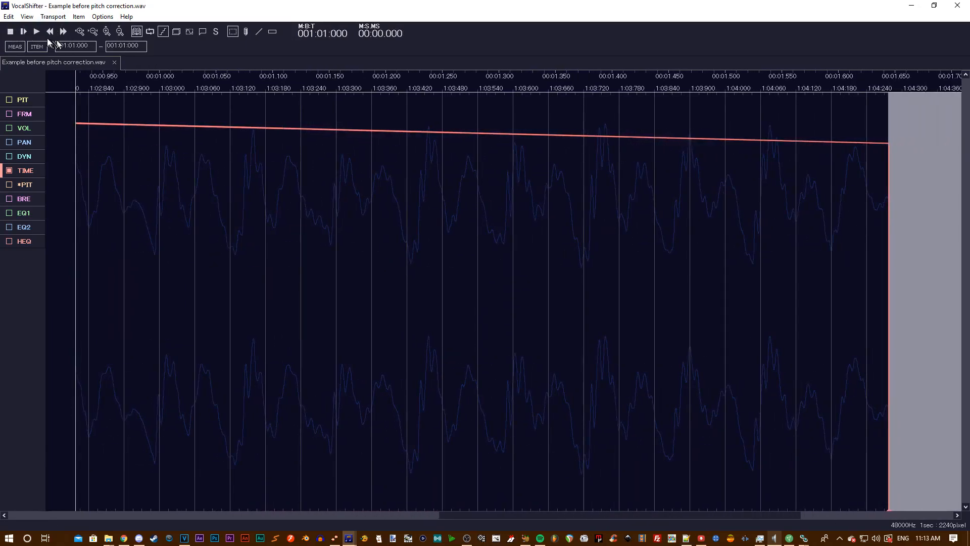
click(38, 31)
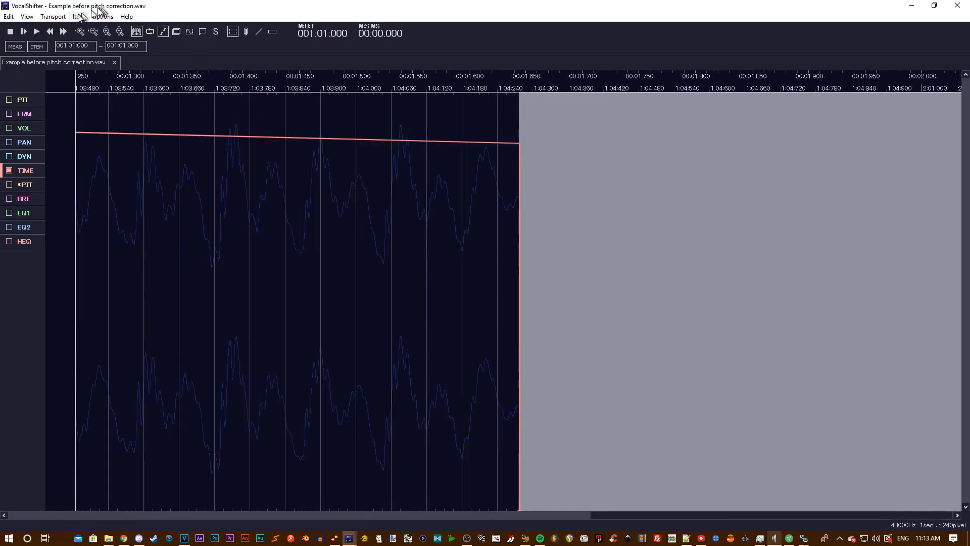
- Return to pitch edit mode and draw a flat pitch line at C3 across the whole sample with the Line tool
click(89, 33)
click(89, 34)
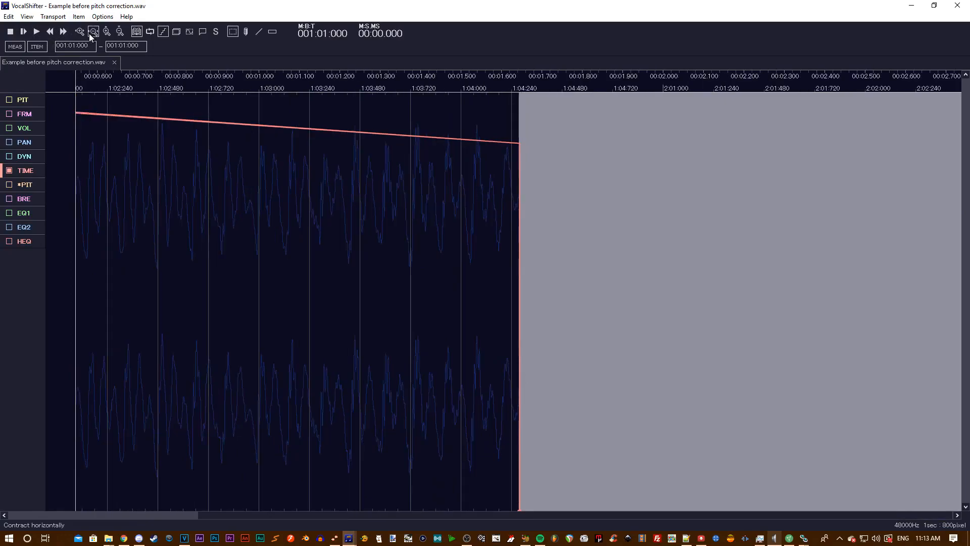
click(88, 34)
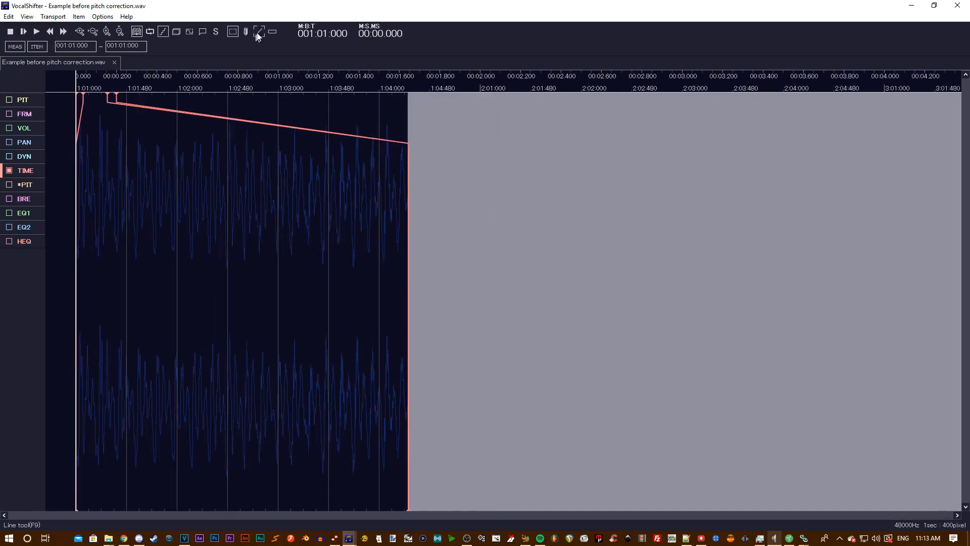
click(16, 99)
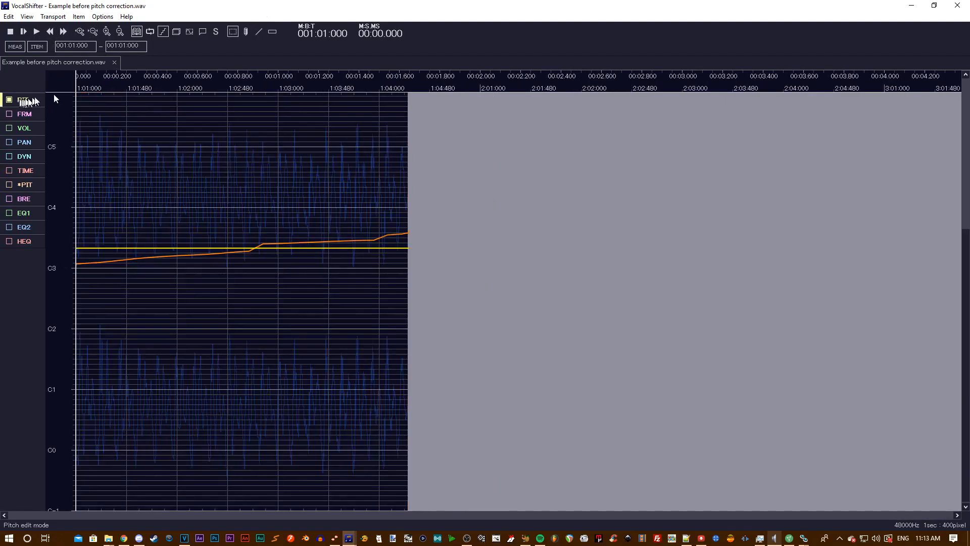
click(256, 34)
mouse_move(77, 268)
mouse_down()
mouse_move(466, 254)
mouse_move(495, 267)
mouse_up()
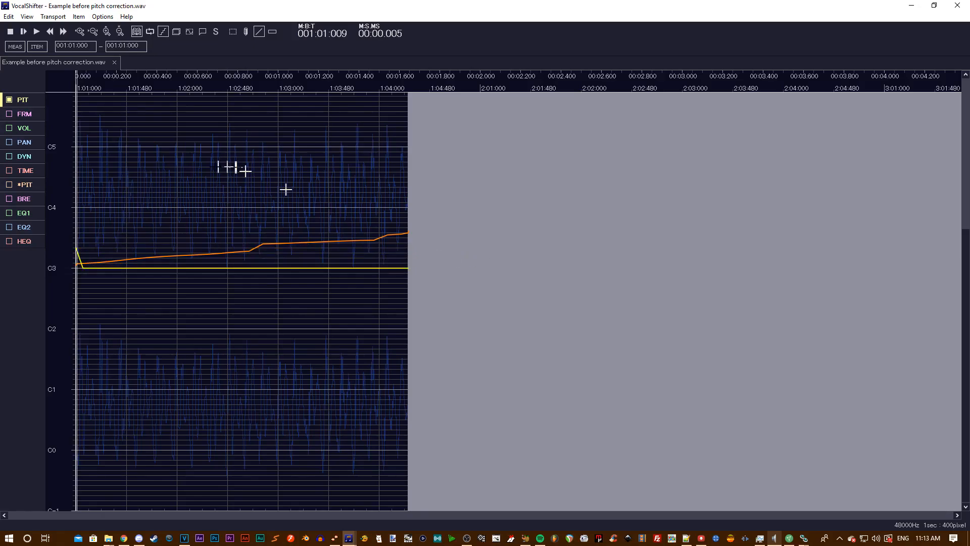
mouse_move(77, 268)
mouse_down()
mouse_move(455, 253)
mouse_move(533, 277)
mouse_move(554, 269)
mouse_up()
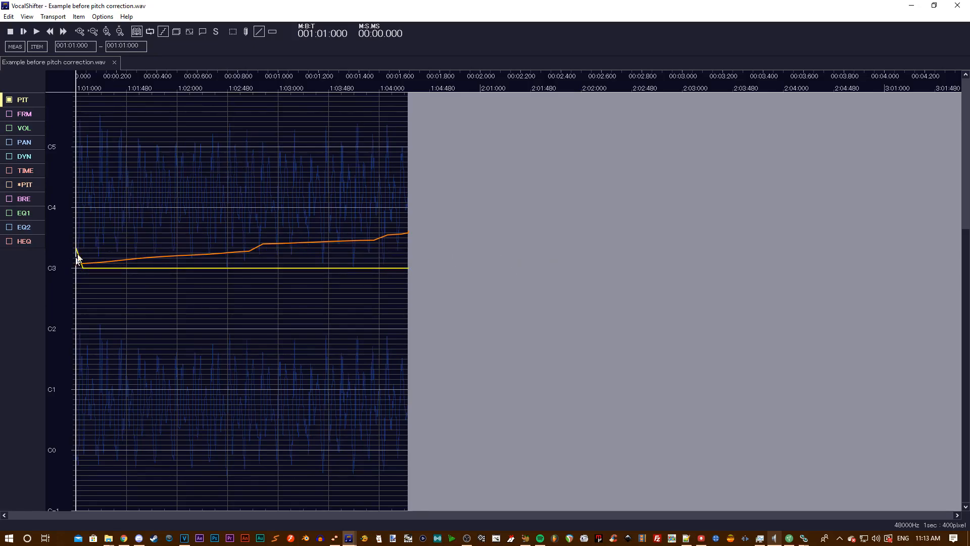
- Try a short pitch spike above C5 and draw over it with a straight line at about C3, auditioning the sample
click(158, 125)
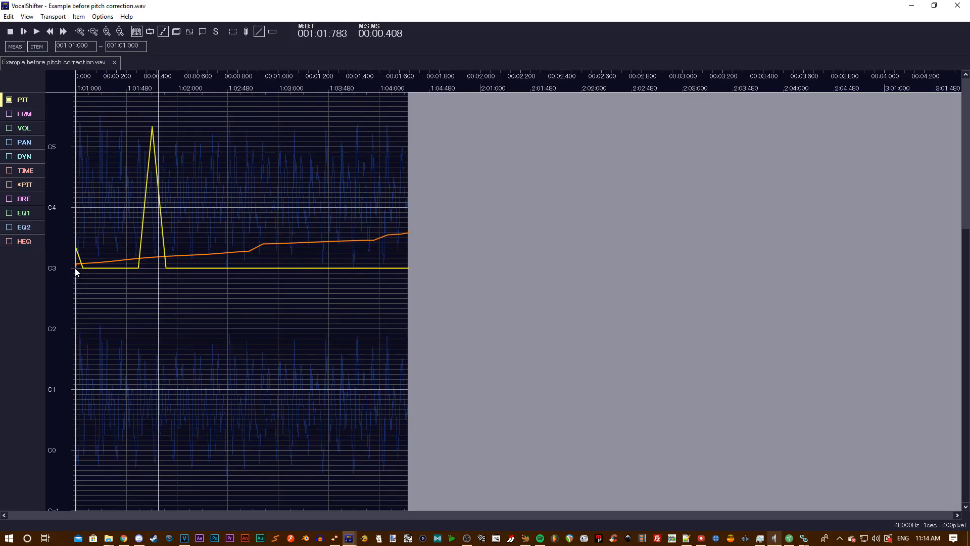
mouse_move(74, 268)
mouse_down()
mouse_move(410, 250)
mouse_move(565, 273)
mouse_up()
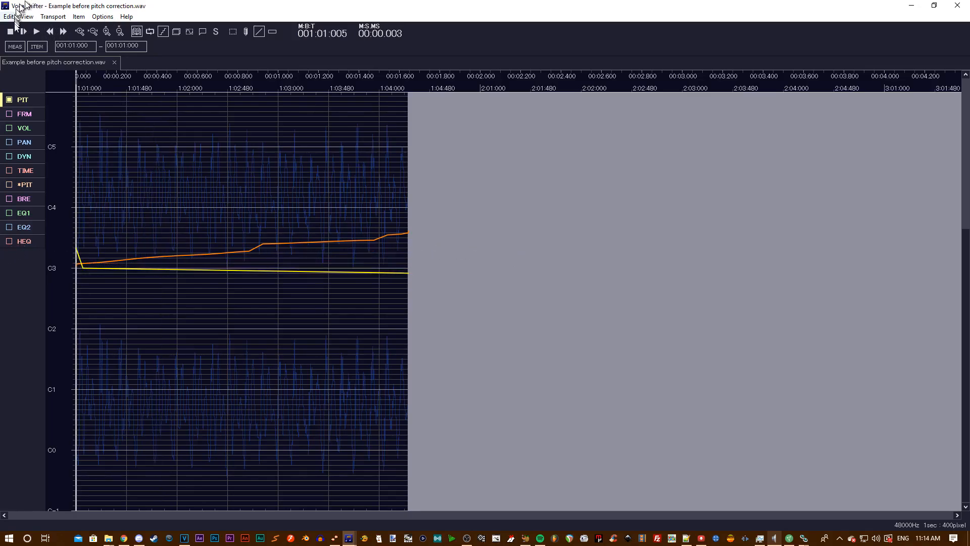
click(36, 32)
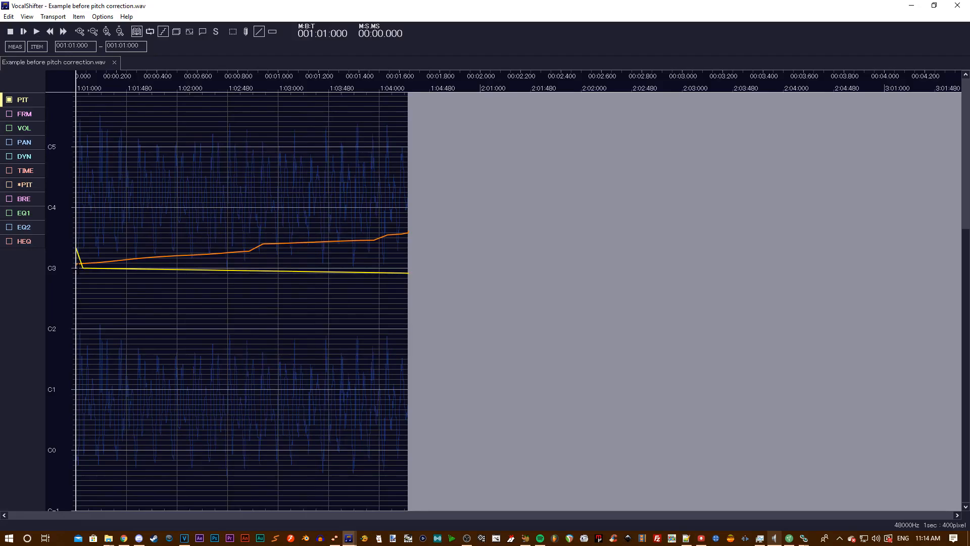
mouse_move(77, 268)
mouse_down()
mouse_move(456, 260)
mouse_move(503, 268)
mouse_up()
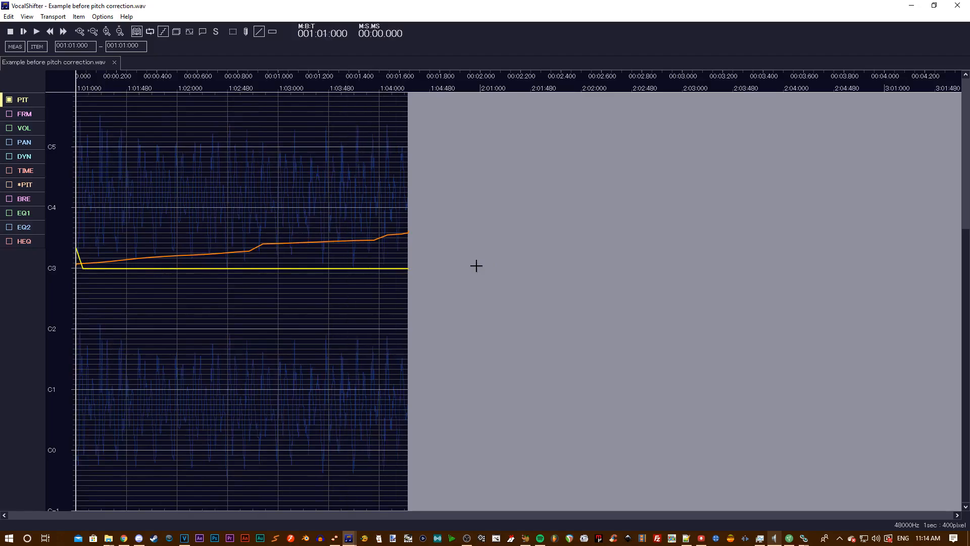
- Undo all the drawn pitch lines back to the averaged pitch curve
key(ctrl+z)
key(ctrl+z)
key(ctrl+z)
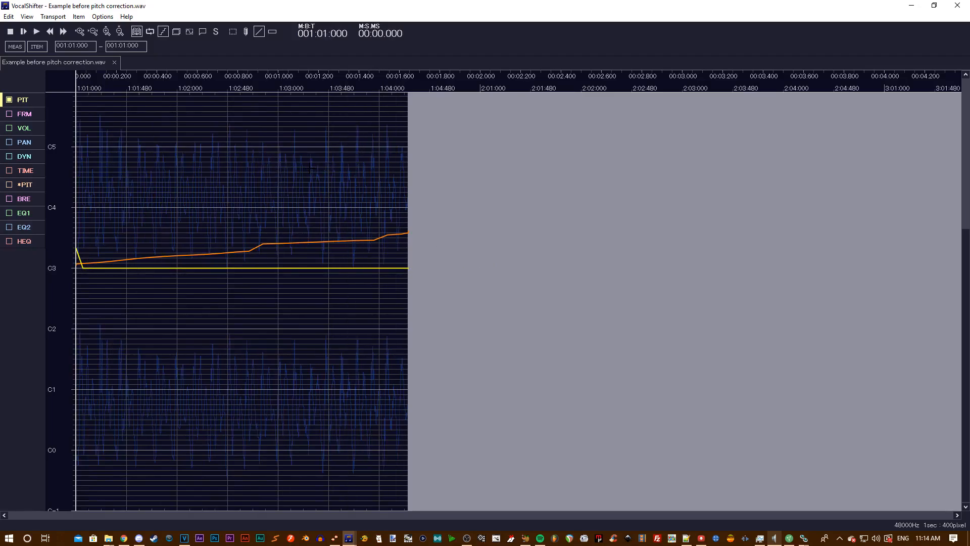
key(ctrl+z)
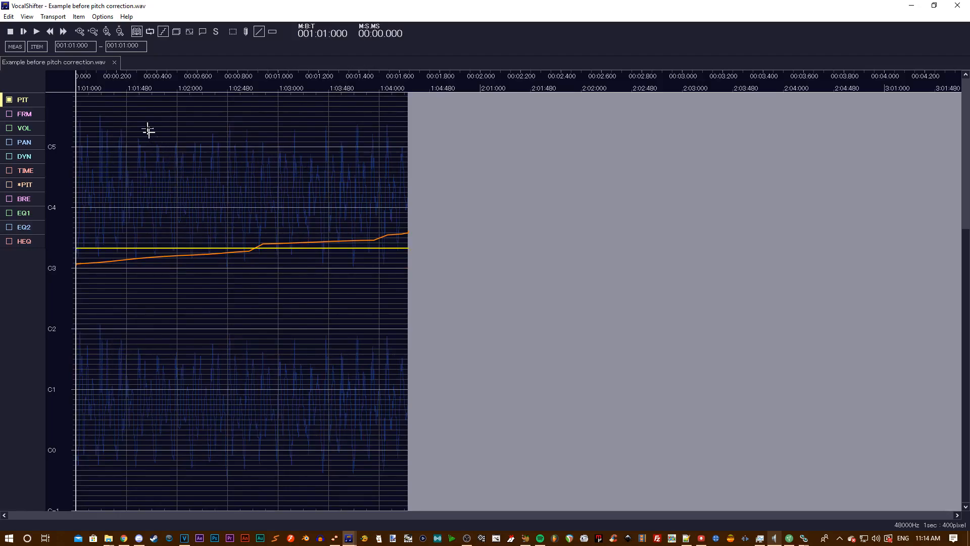
- Audition the pitch-corrected sample and close its editing window to return to the project's track view
key(space)
click(10, 18)
click(40, 7)
click(962, 10)
- Export the project as a wave file named ExampleSampleCorrect in the Music folder
click(9, 16)
click(52, 86)
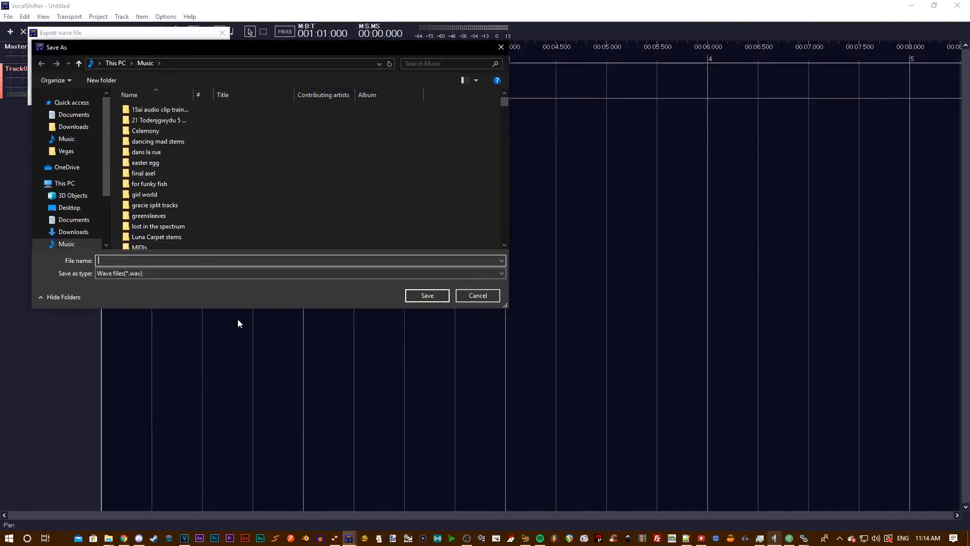
text(Examp)
text(leSampleCorrect)
key(Return)
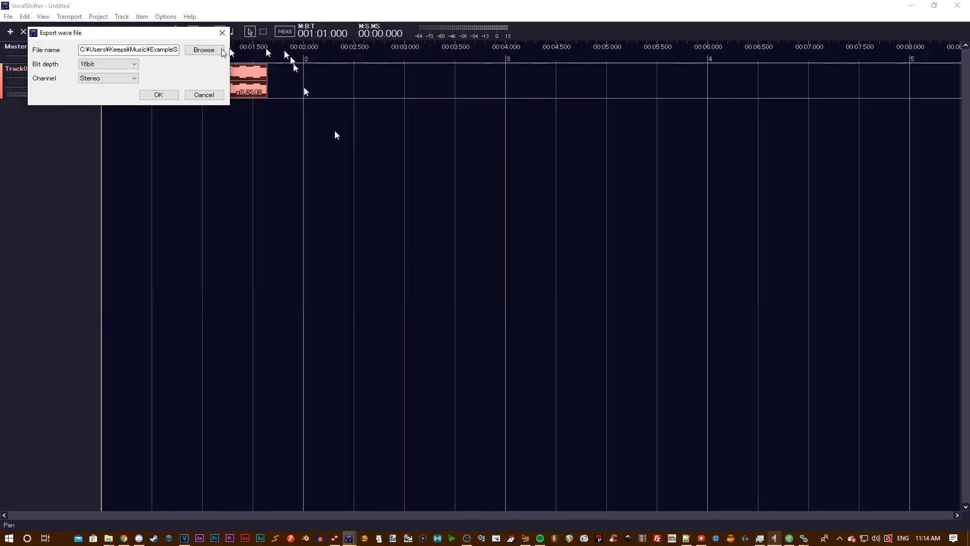
click(149, 97)
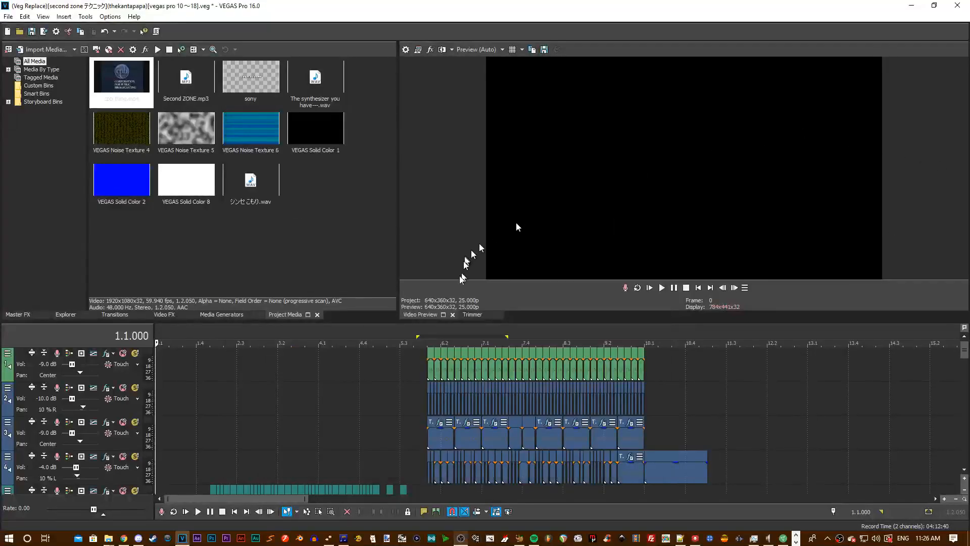
- In the VEGAS Pro project, replace the media file "The synthesizer you have---.wav" with ExampleSampleCorrect.wav from the Music folder
scroll(402, 366, down, 1)
scroll(402, 365, up, 1)
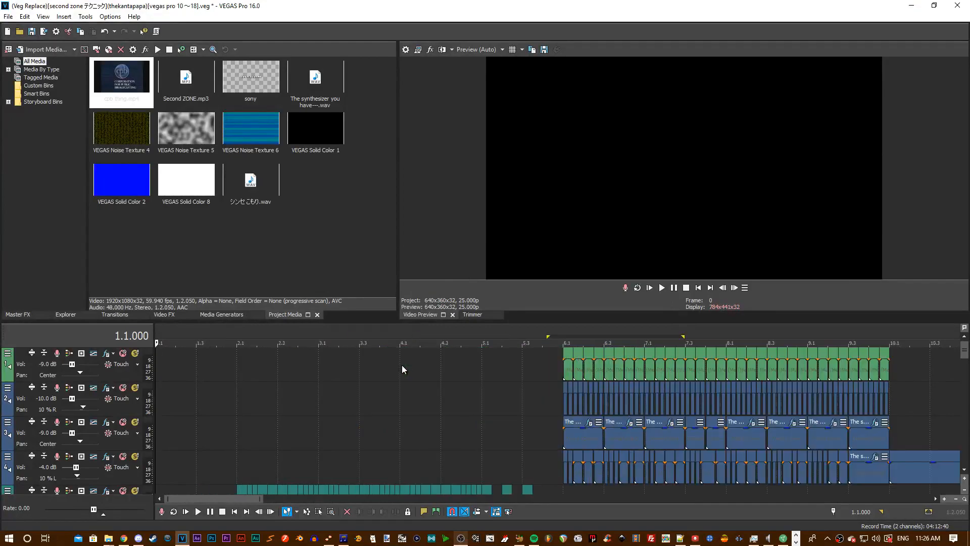
right_click(306, 105)
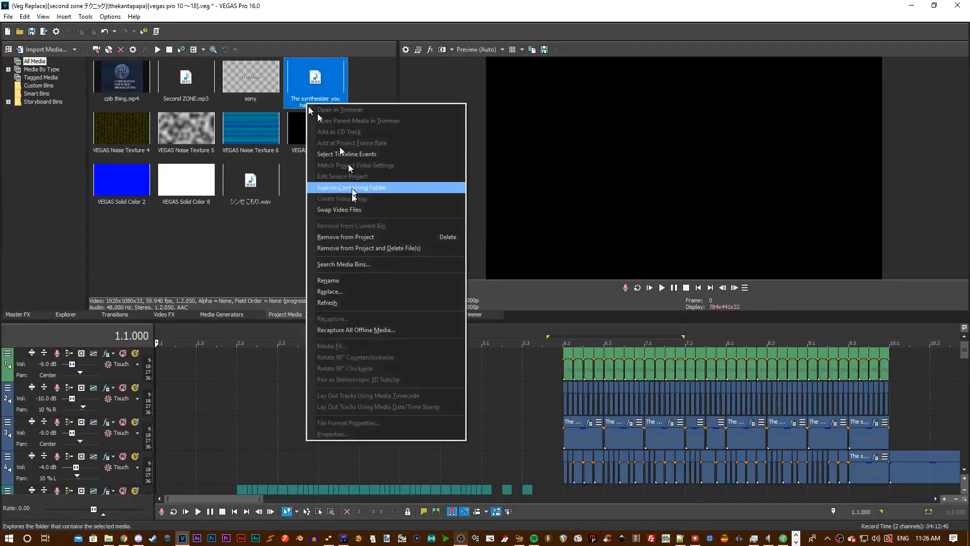
click(336, 290)
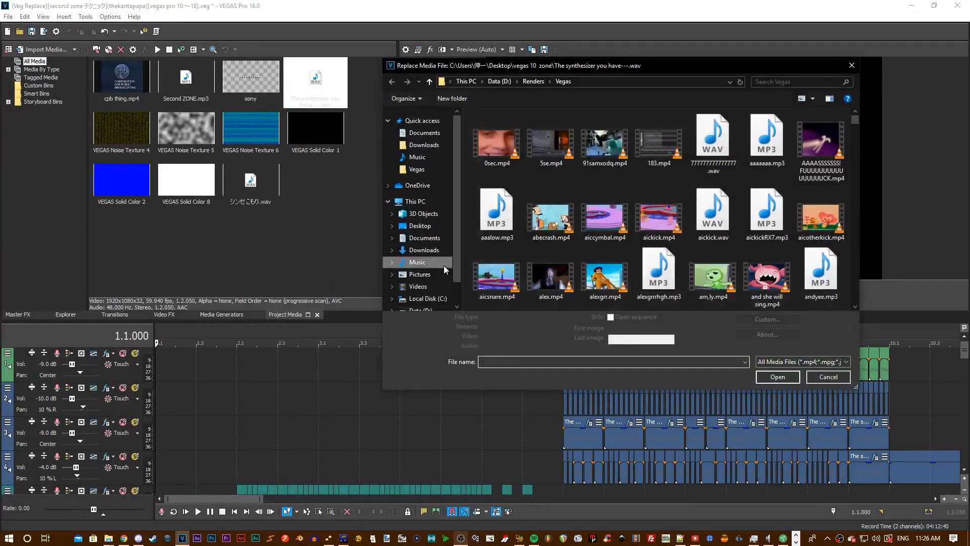
click(440, 262)
click(494, 360)
text(exa)
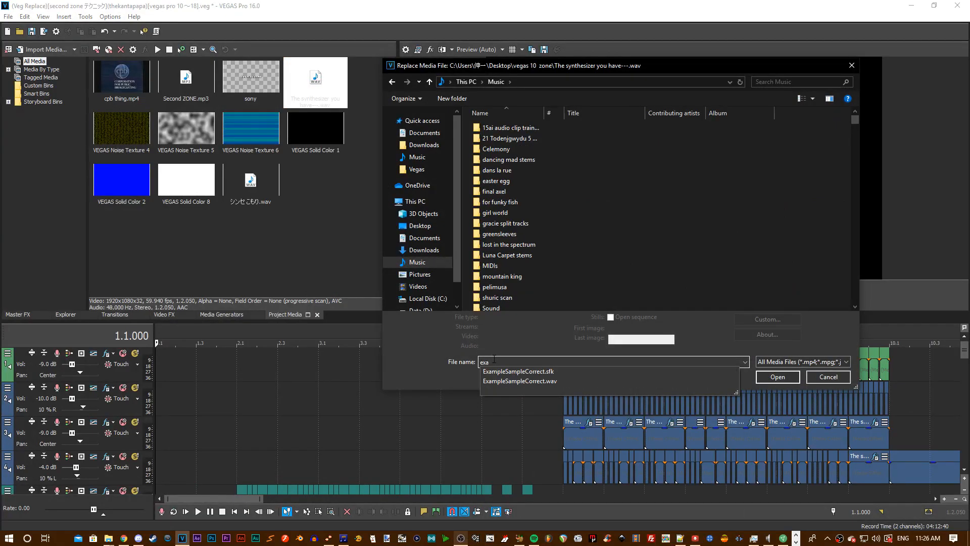
key(Down)
key(Down)
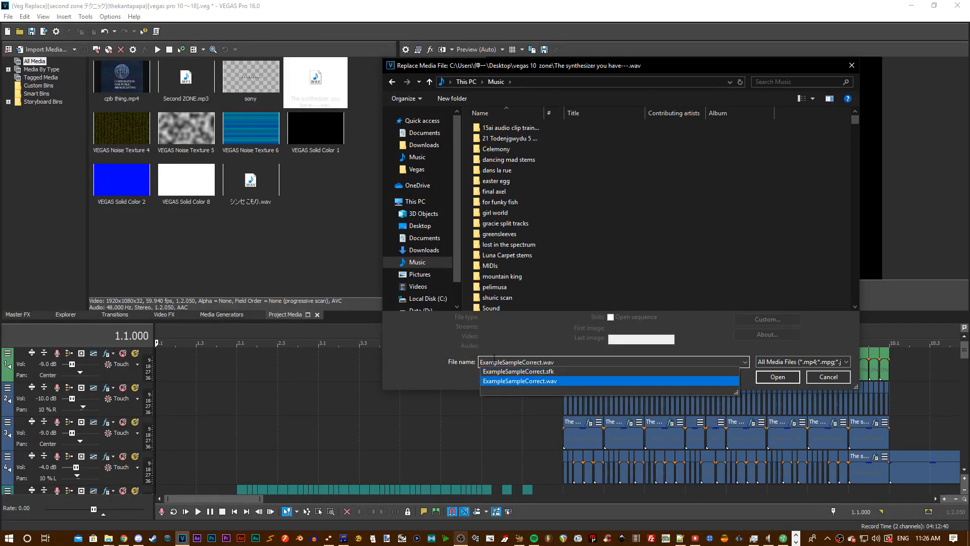
key(Return)
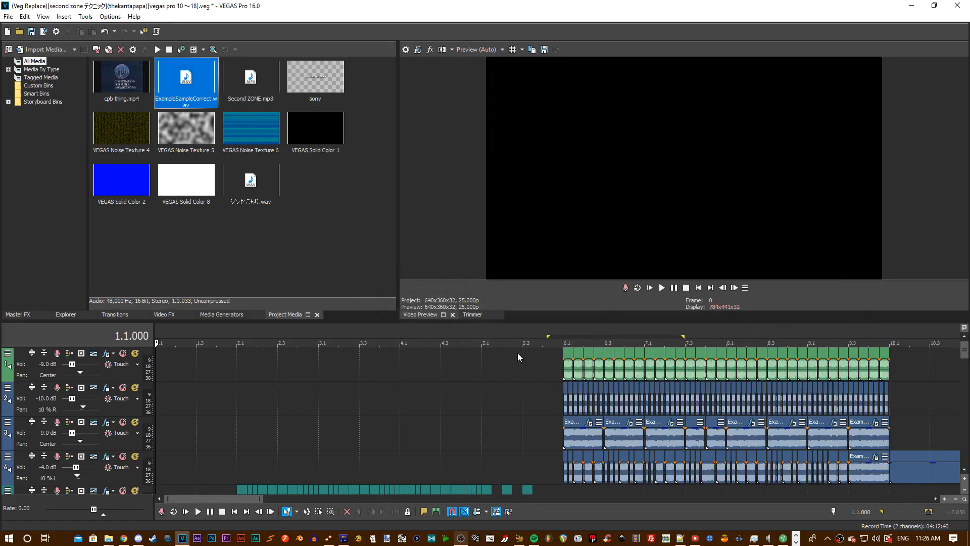
scroll(516, 353, up, 3)
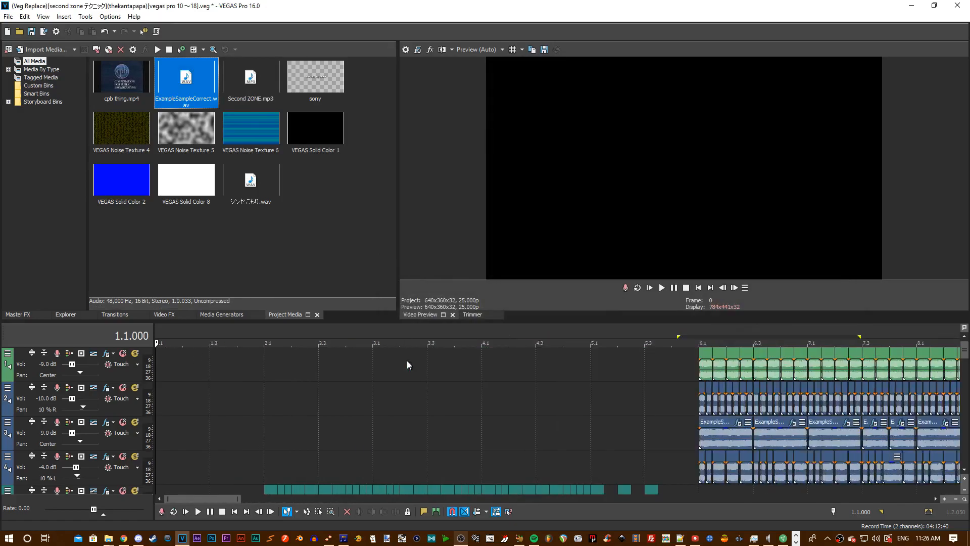
scroll(407, 359, down, 3)
click(331, 387)
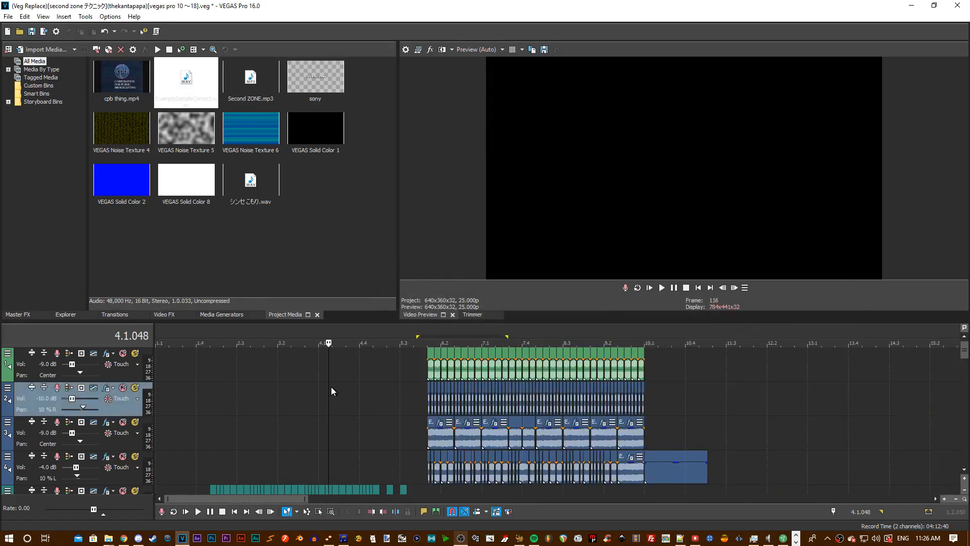
scroll(331, 386, up, 3)
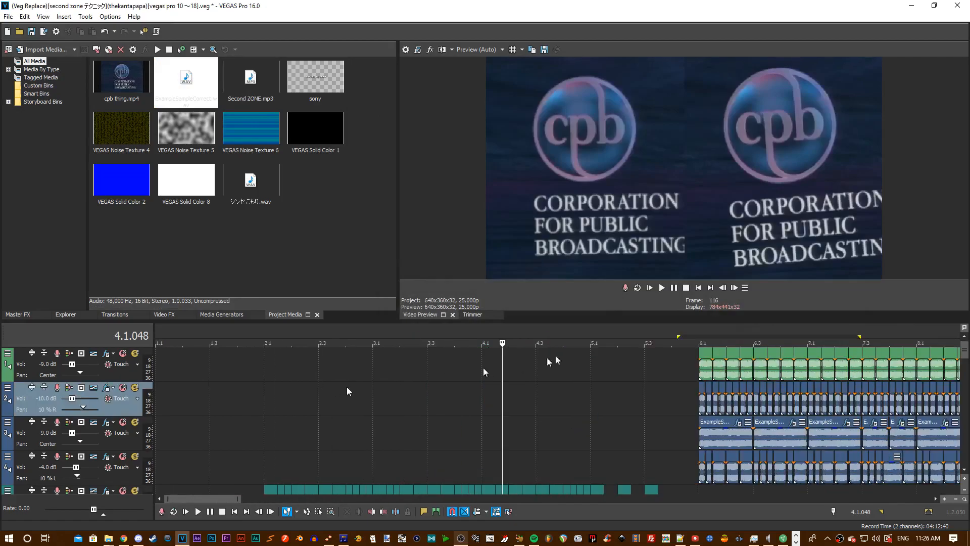
click(699, 288)
scroll(642, 410, down, 3)
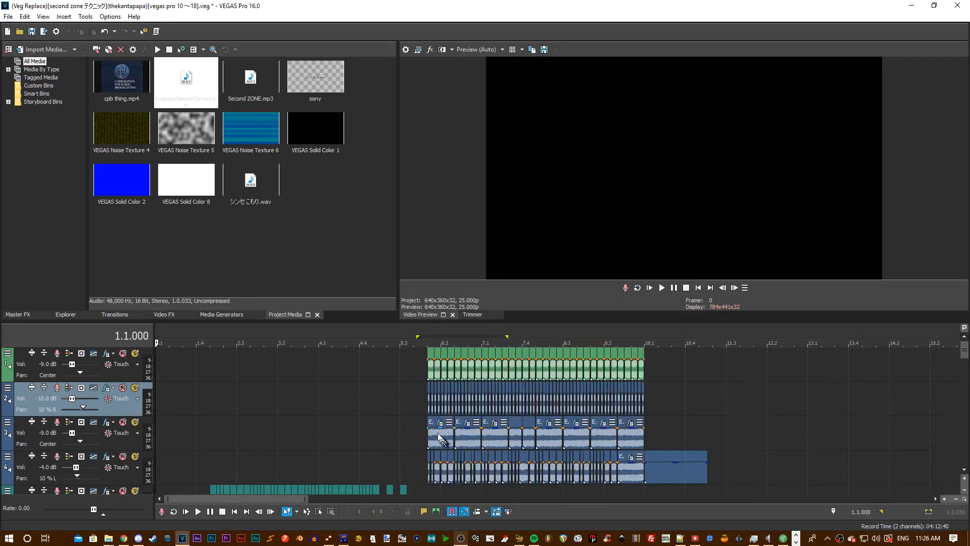
click(354, 430)
click(699, 287)
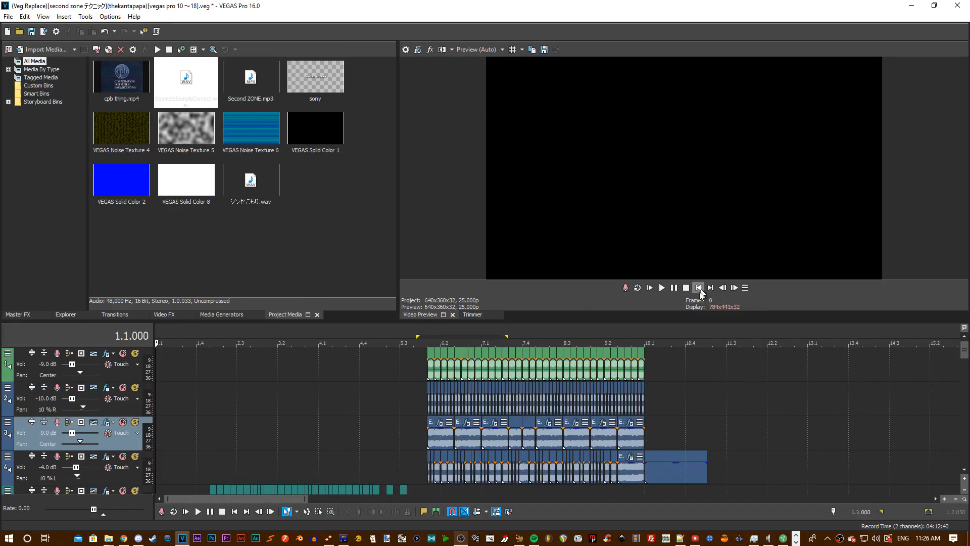
scroll(606, 430, up, 3)
scroll(605, 430, down, 3)
scroll(601, 431, up, 3)
scroll(602, 430, down, 3)
scroll(603, 431, up, 3)
- Play the timeline from 5.3.030, just before the replaced sample clips, to past their end and stop
click(657, 430)
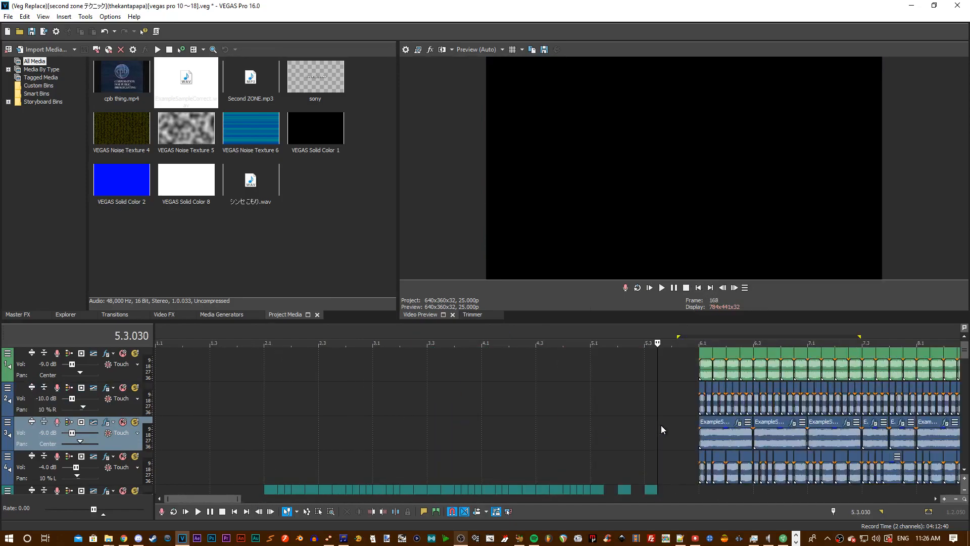
scroll(700, 369, down, 5)
key(space)
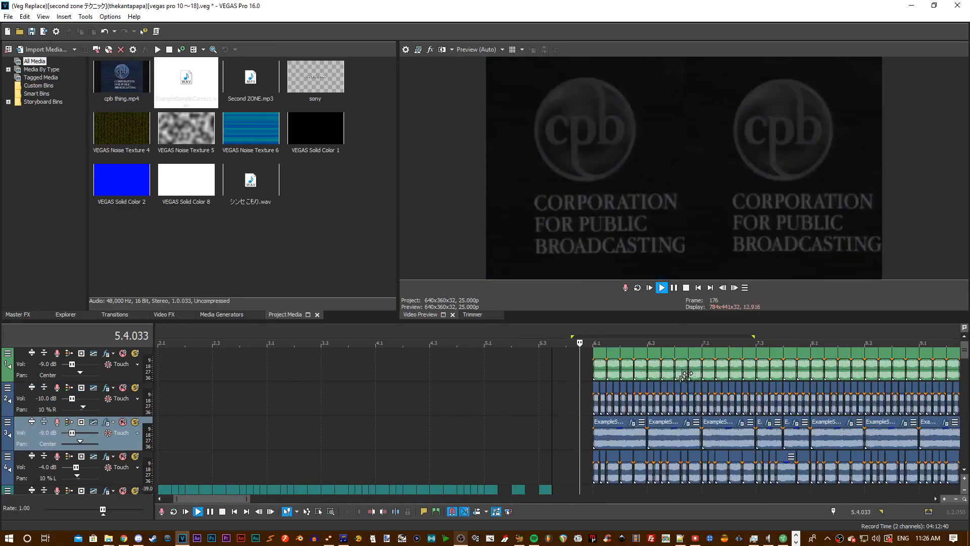
scroll(686, 379, down, 1)
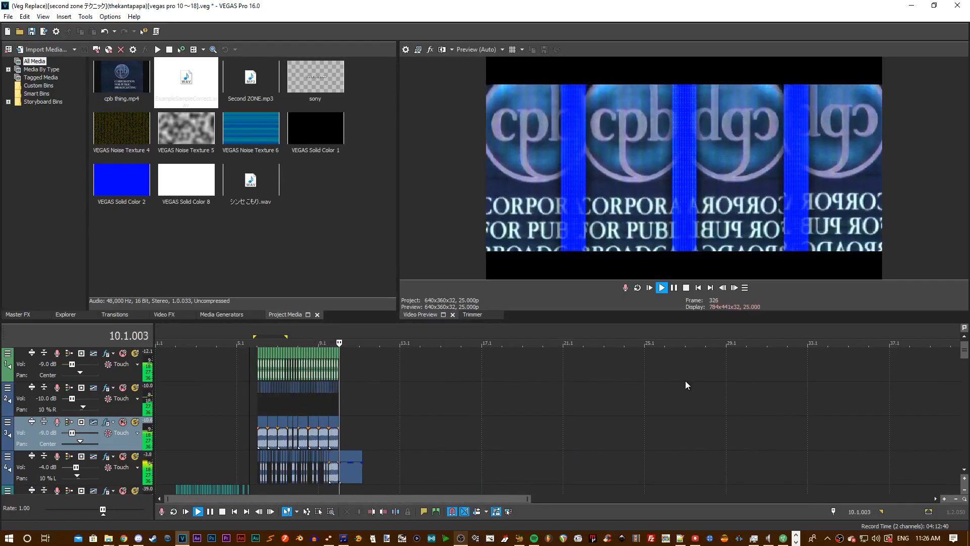
key(space)
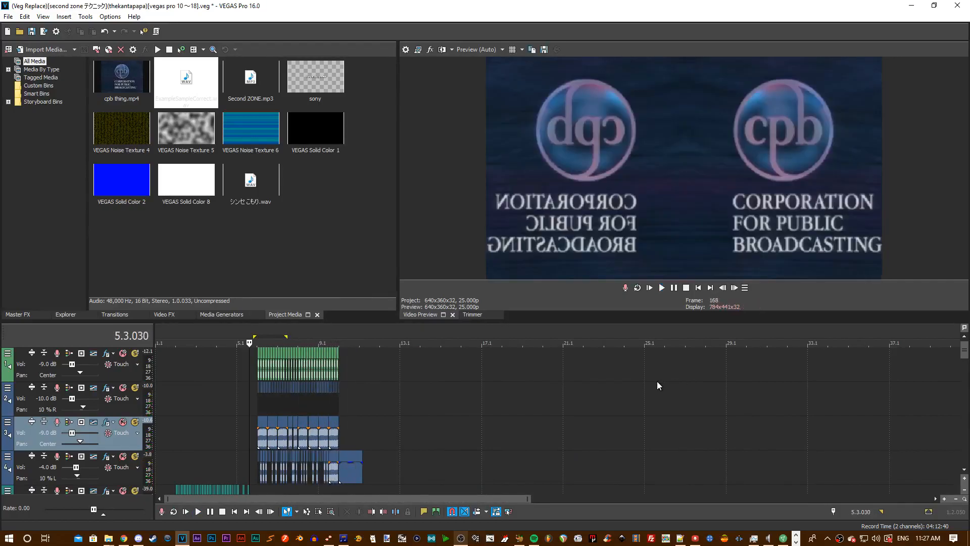
scroll(657, 383, up, 1)
scroll(657, 385, up, 1)
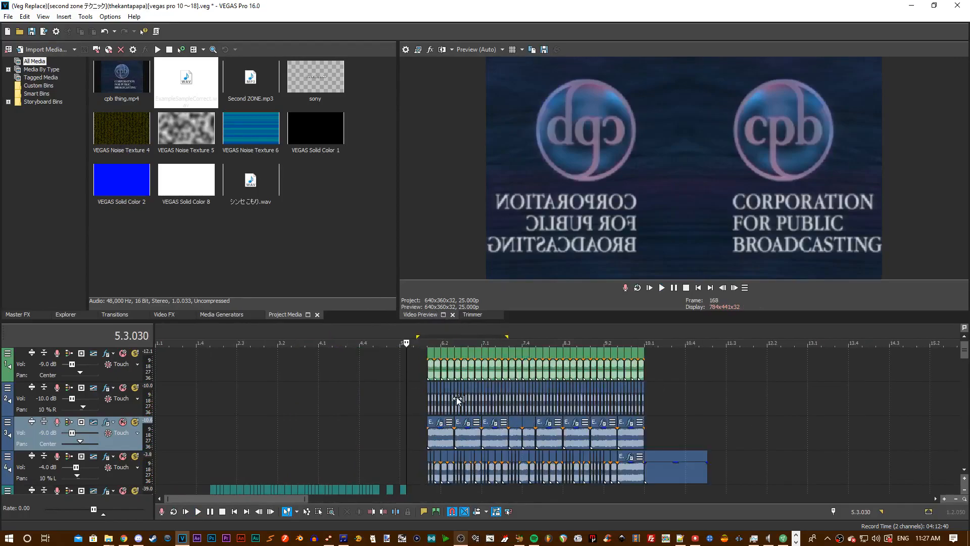
click(461, 538)
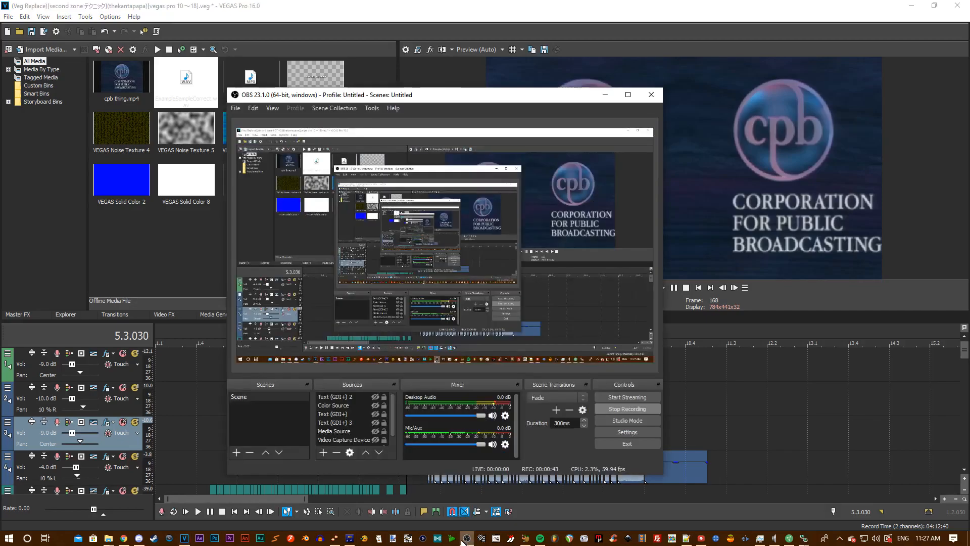